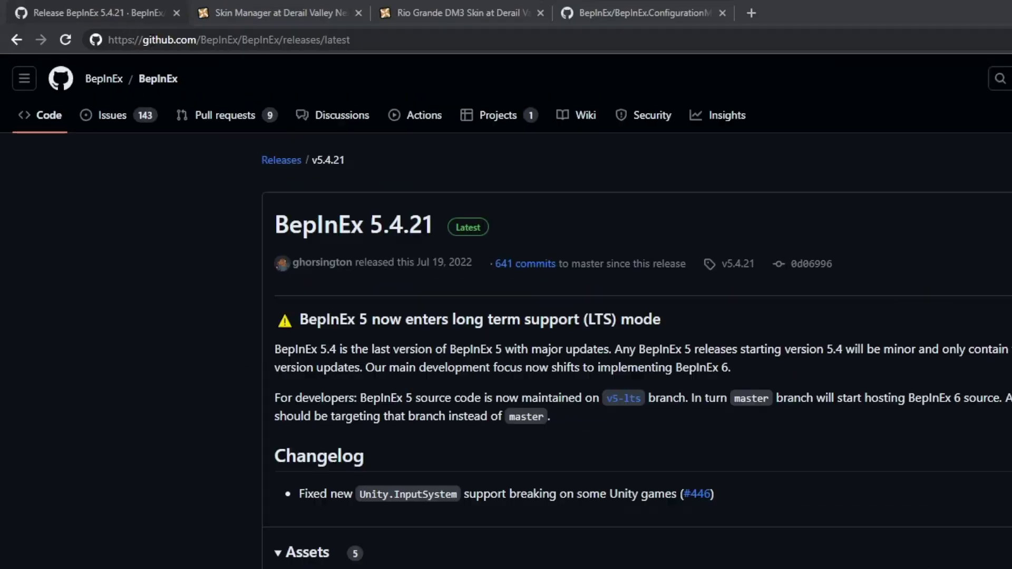
Step: Highlight the BepInEx/BepInEx repository, the 5.4.21 release heading and the BepInEx_x64_5.4.21.0.zip download
left_click_drag(99, 27, 139, 29)
left_click_drag(414, 87, 772, 86)
left_click(380, 520)
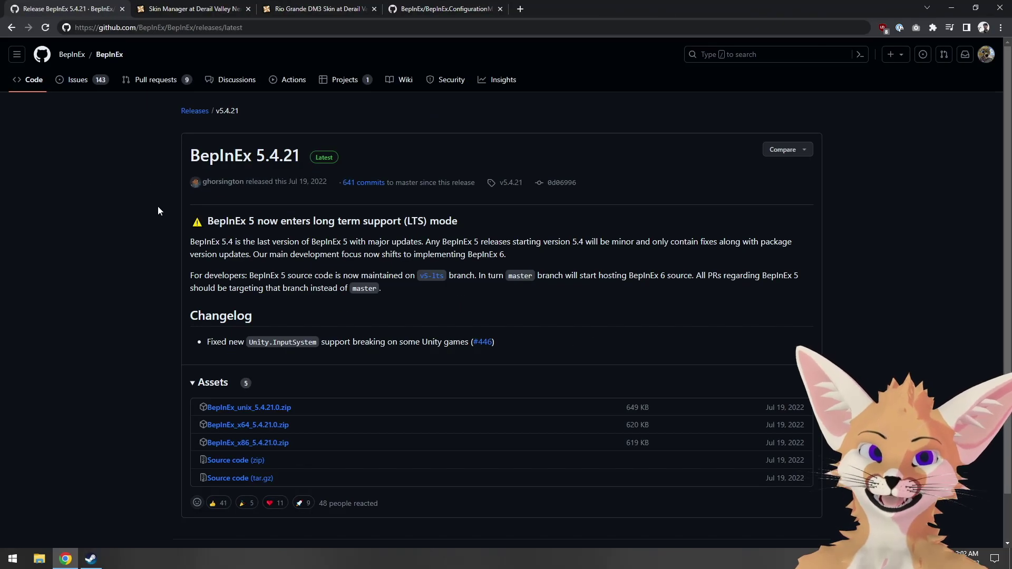
left_click_drag(187, 156, 270, 157)
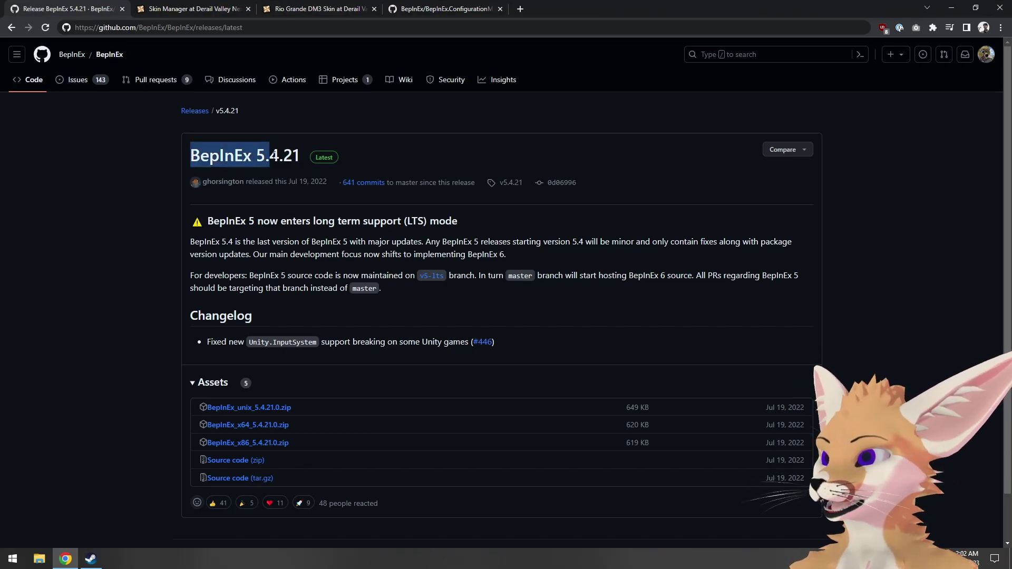
left_click(195, 428)
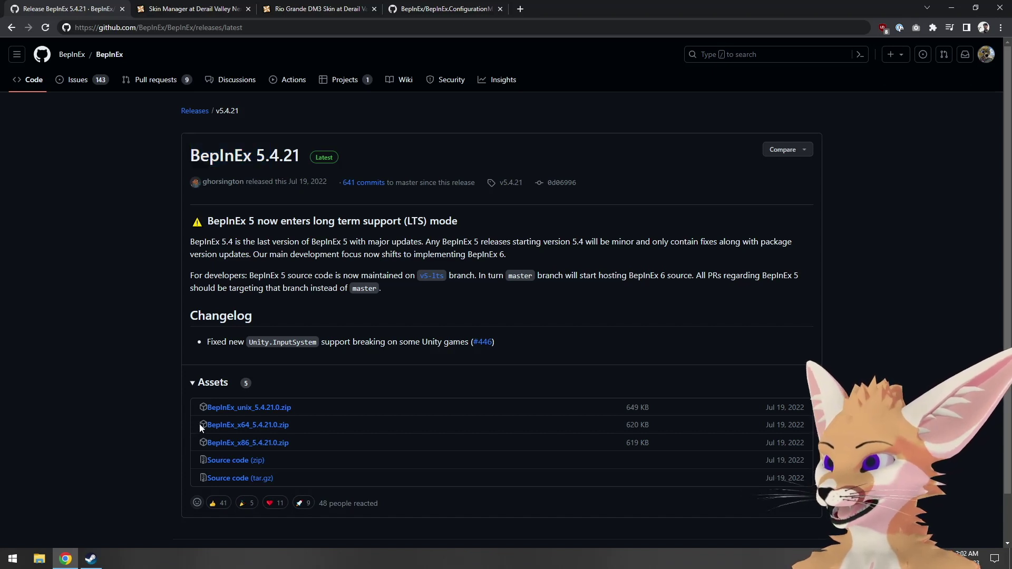
left_click_drag(200, 424, 279, 431)
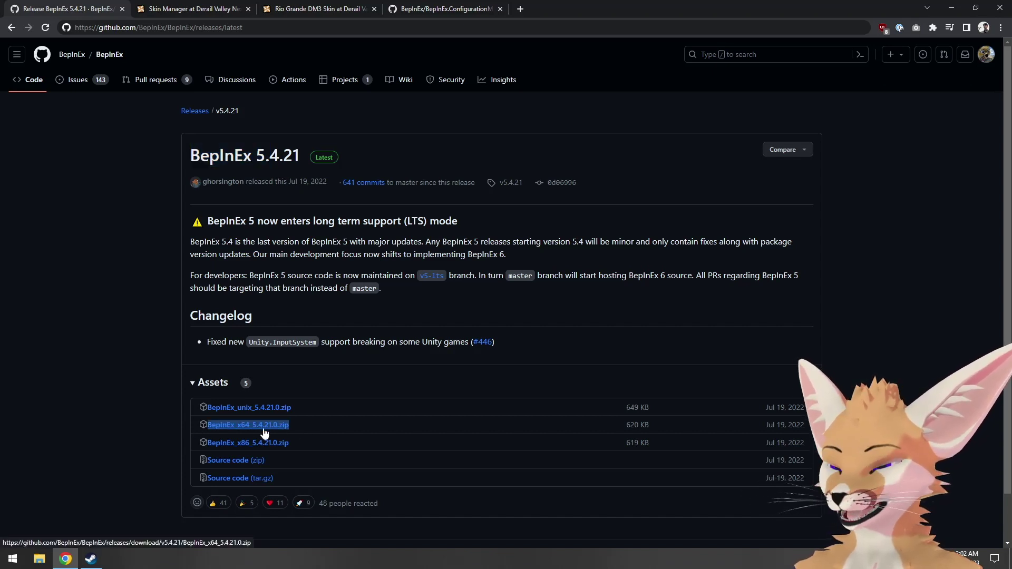
left_click(332, 422)
Step: Open the downloaded BepInEx zip to view its four entries, then bring up Steam's Derail Valley page
left_click(952, 9)
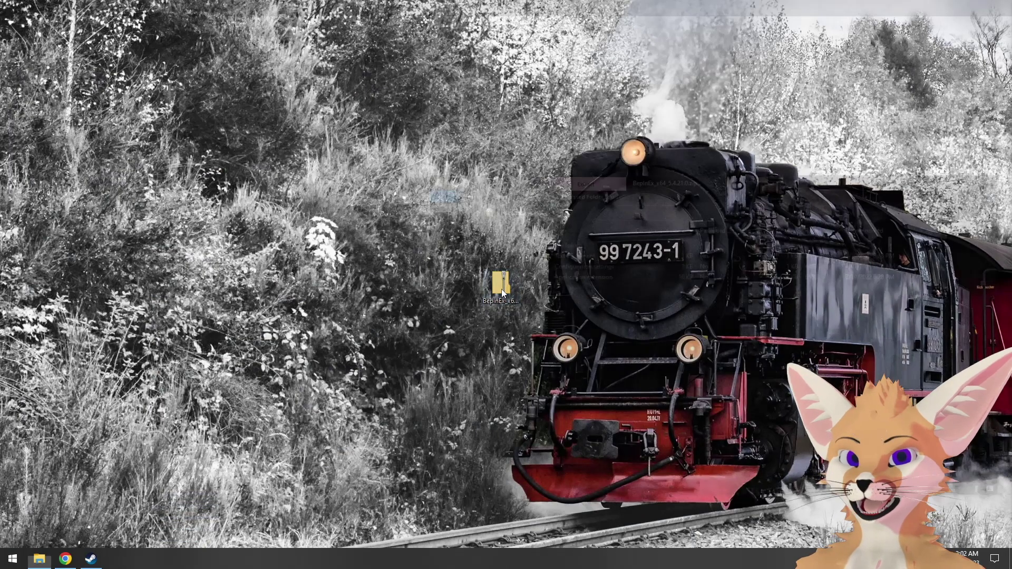
left_click_drag(449, 310, 472, 238)
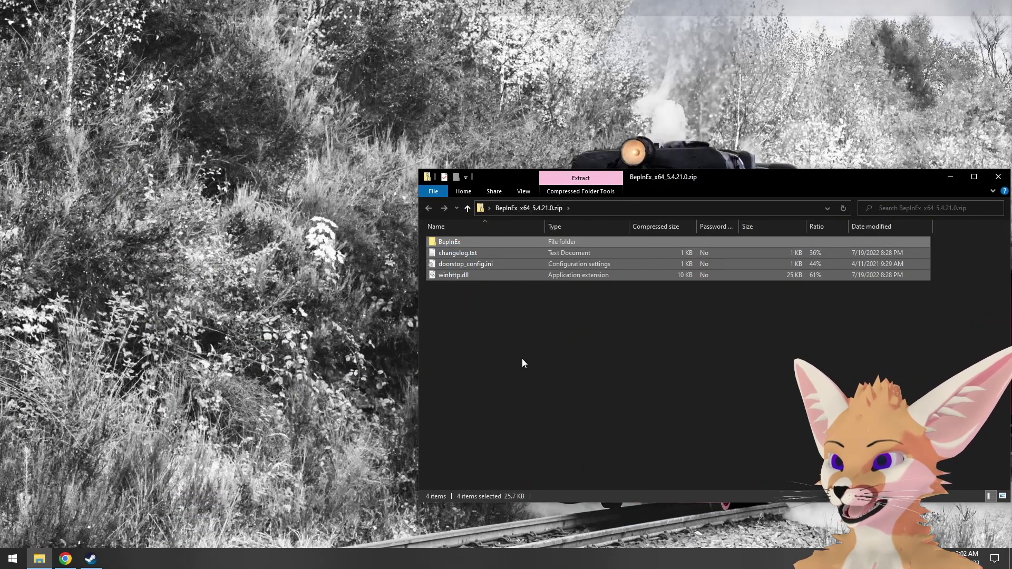
left_click(508, 310)
mouse_move(96, 557)
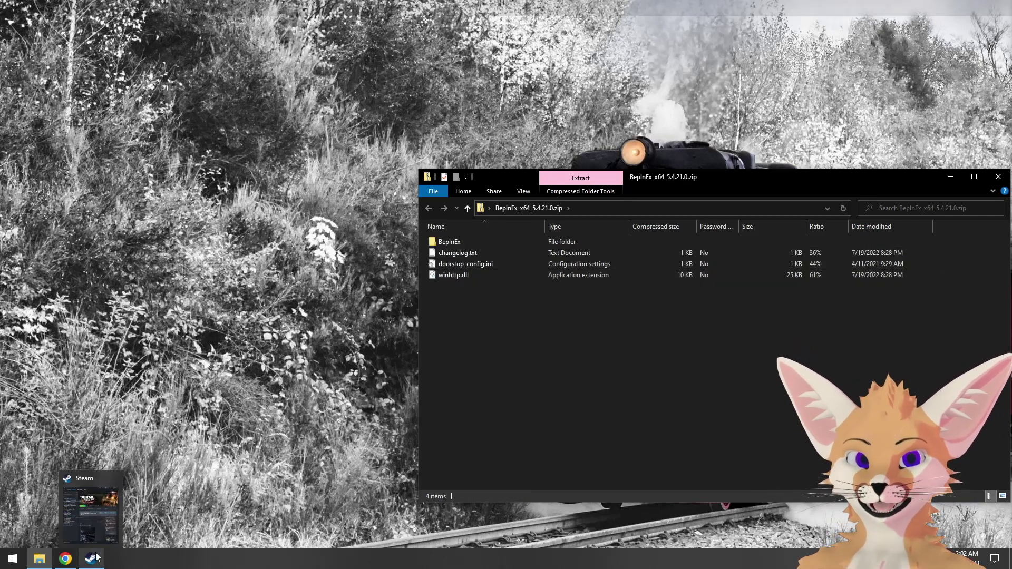
left_click(96, 557)
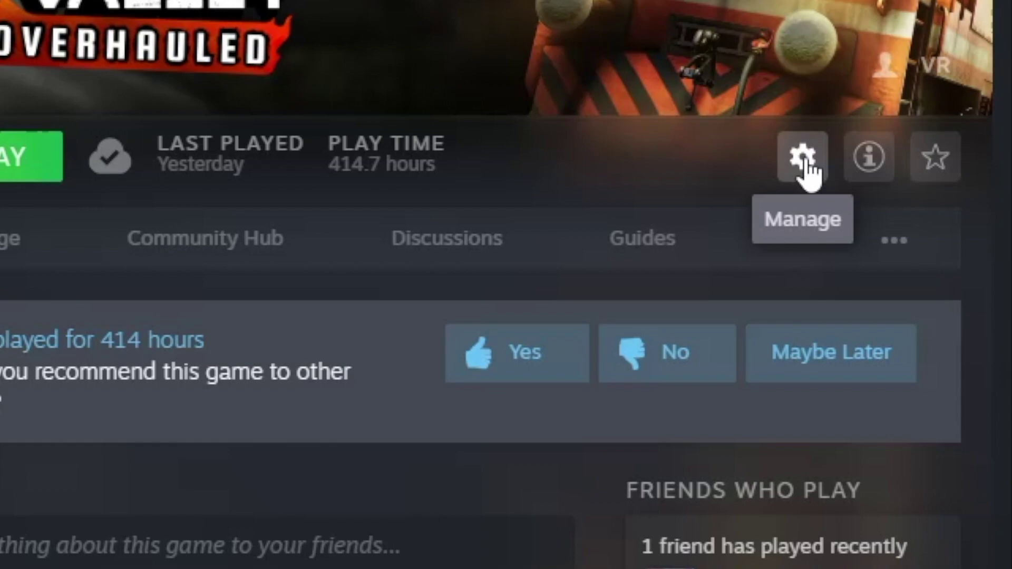
Step: Open Derail Valley's install folder via Manage > Browse local files and move the window left
left_click(804, 158)
mouse_move(875, 399)
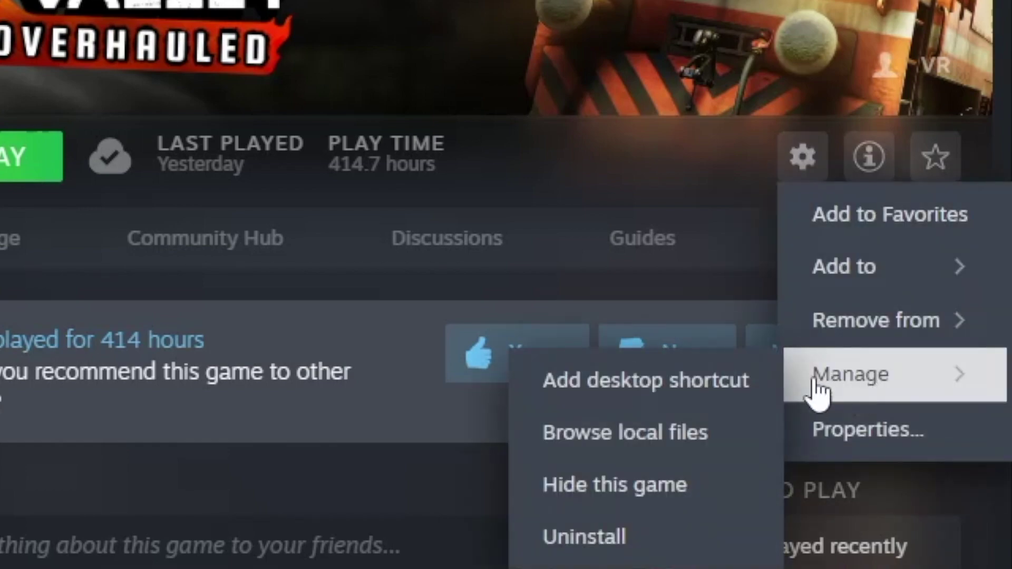
left_click(684, 438)
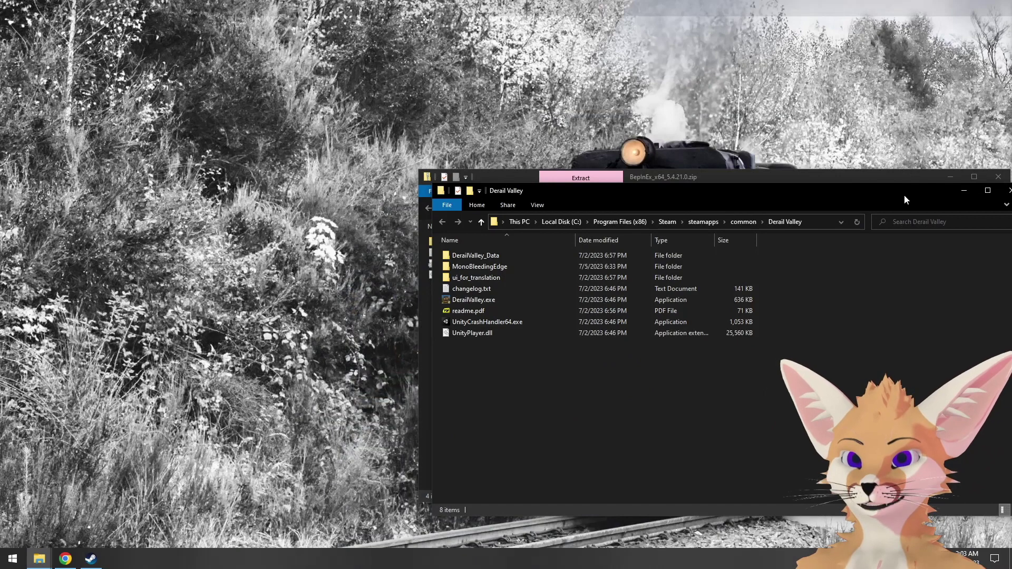
left_click_drag(904, 196, 615, 135)
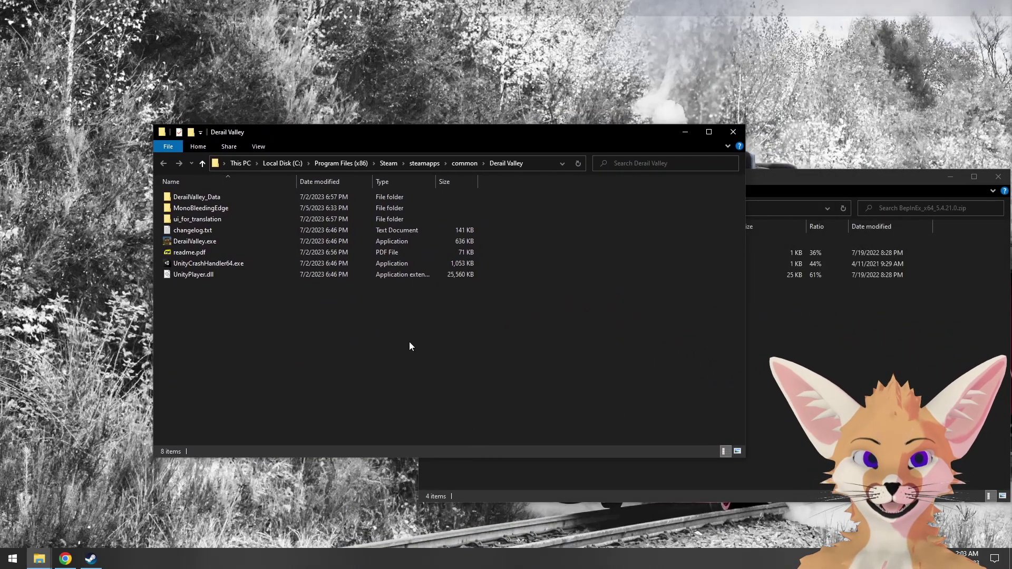
Step: Copy the zip's BepInEx folder, doorstop_config.ini and winhttp.dll into Derail Valley, skipping changelog.txt
key("alt+Tab")
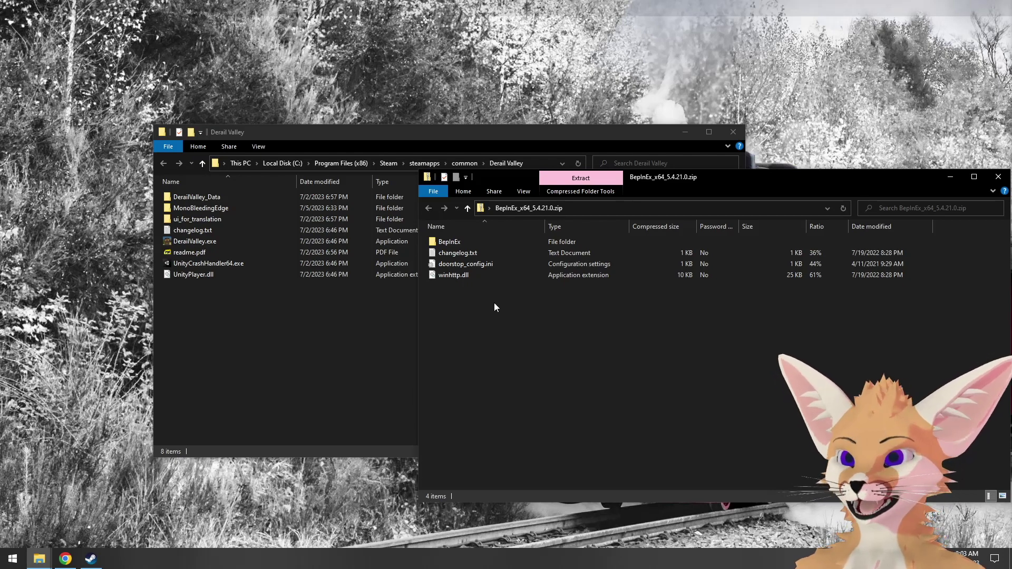
left_click_drag(495, 307, 467, 239)
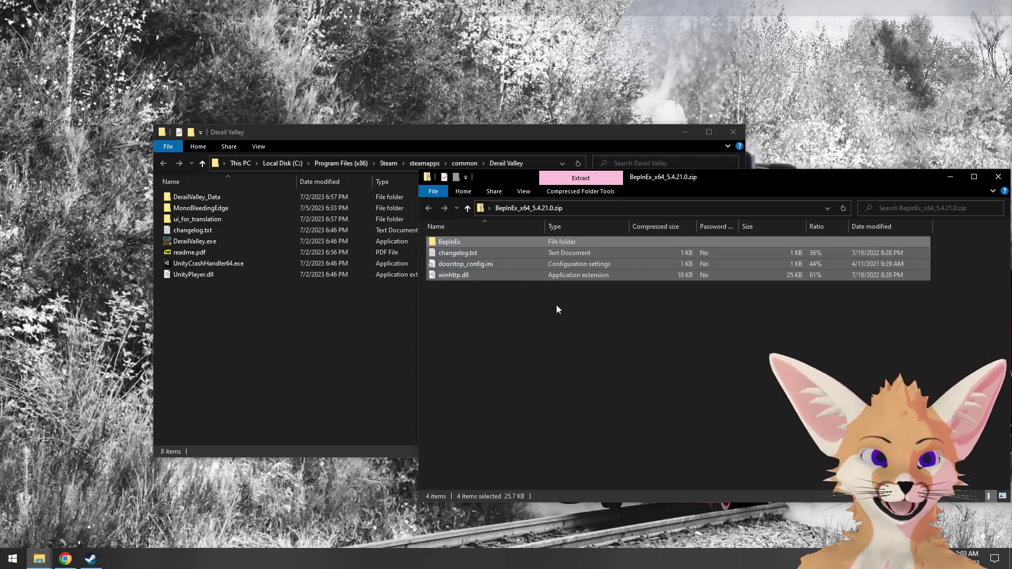
left_click_drag(554, 274, 289, 340)
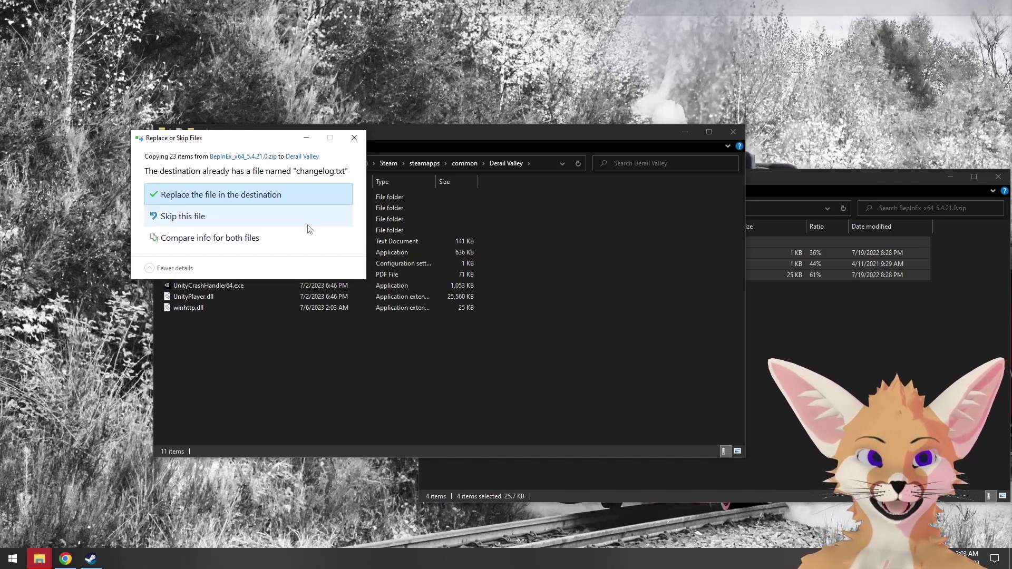
left_click(292, 217)
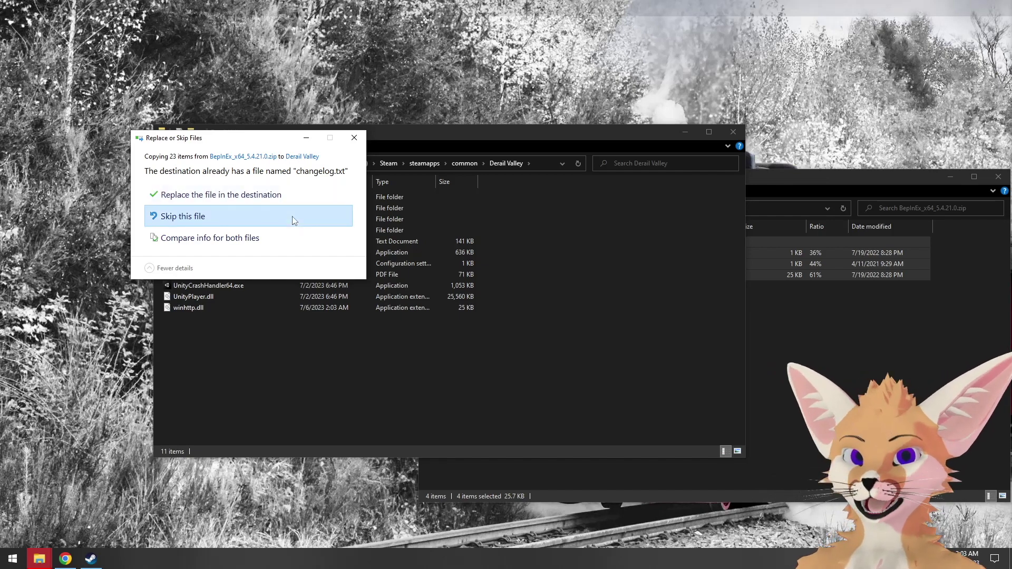
left_click(340, 381)
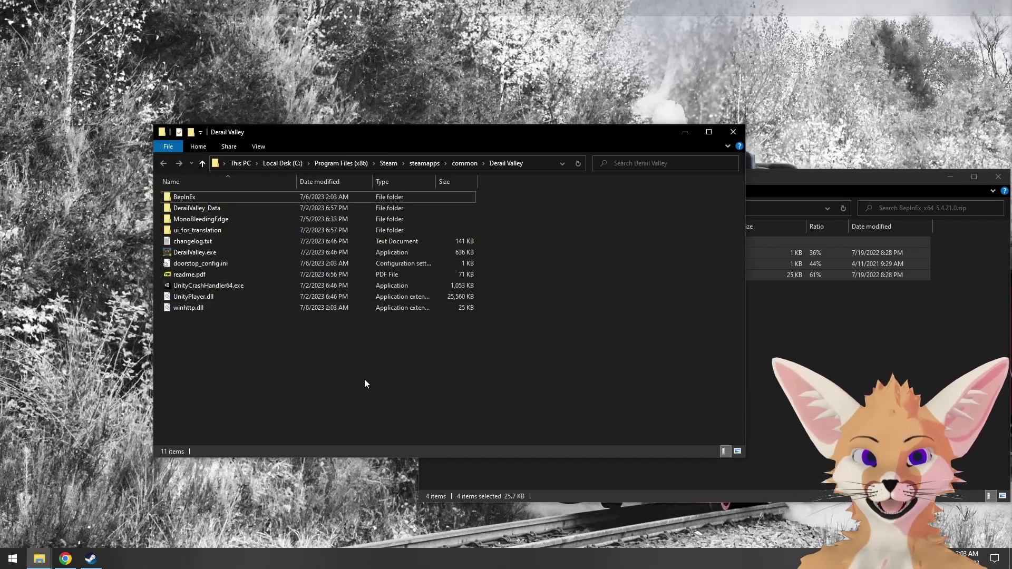
Step: Launch Derail Valley once from Steam with the chosen launch option
left_click(92, 558)
left_click(654, 183)
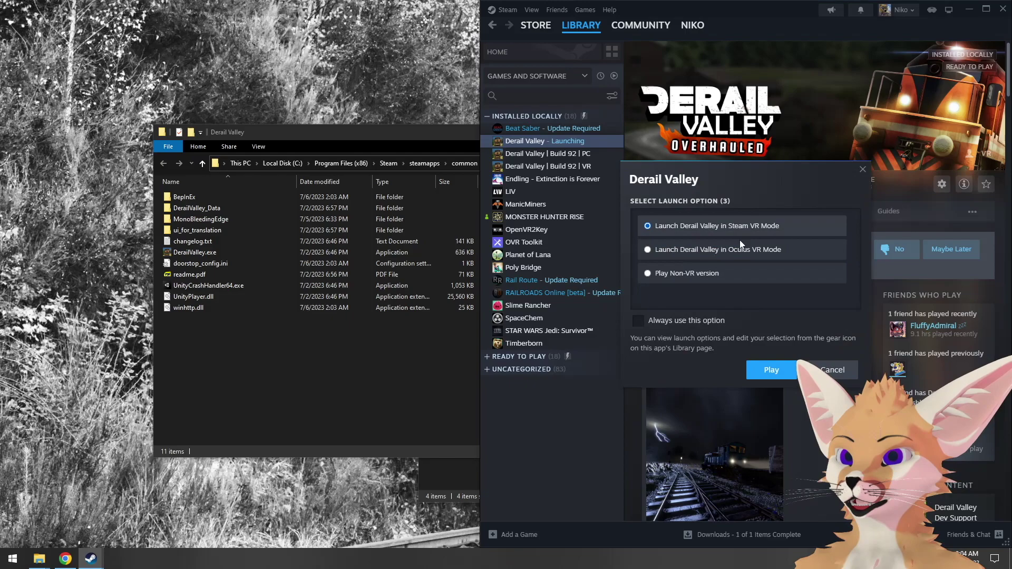
left_click(793, 377)
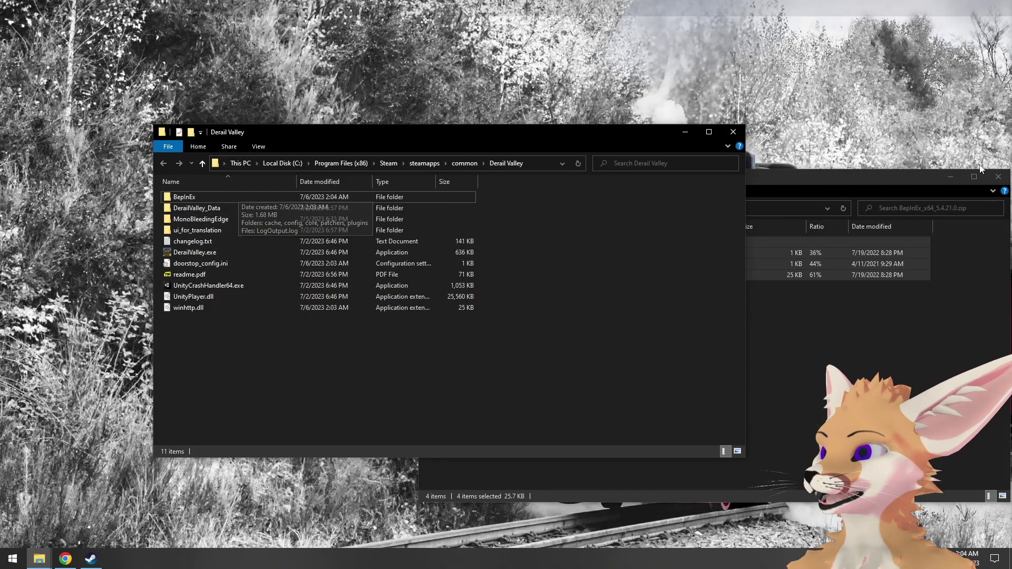
Step: Open the generated BepInEx > config > BepInEx.cfg in the code editor
double_click(202, 198)
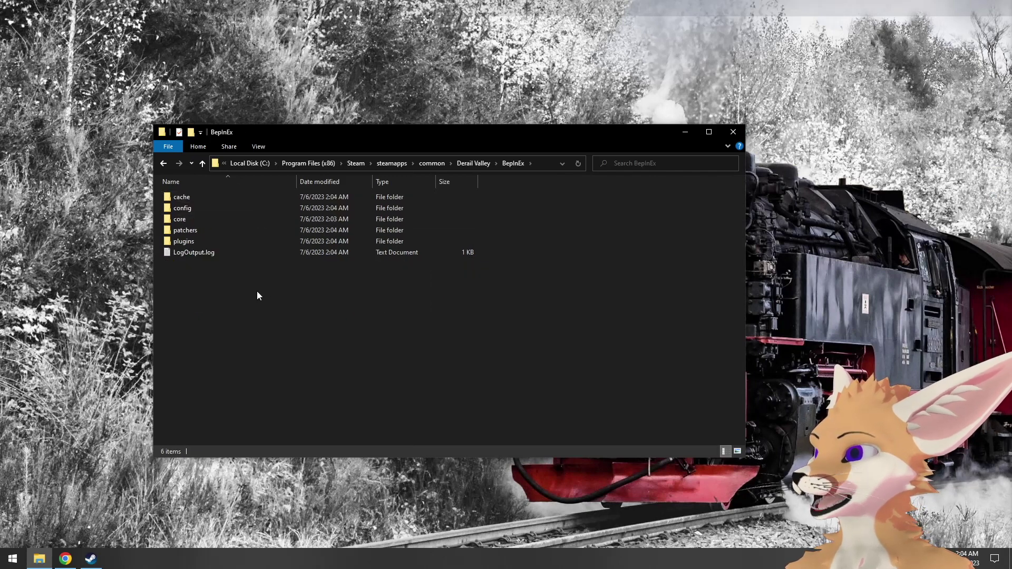
double_click(223, 209)
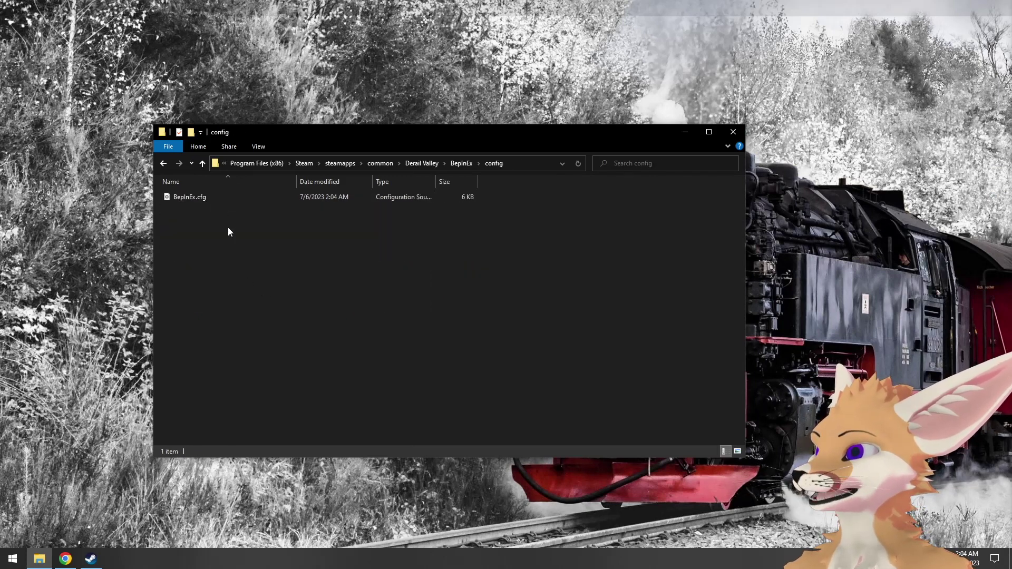
double_click(195, 198)
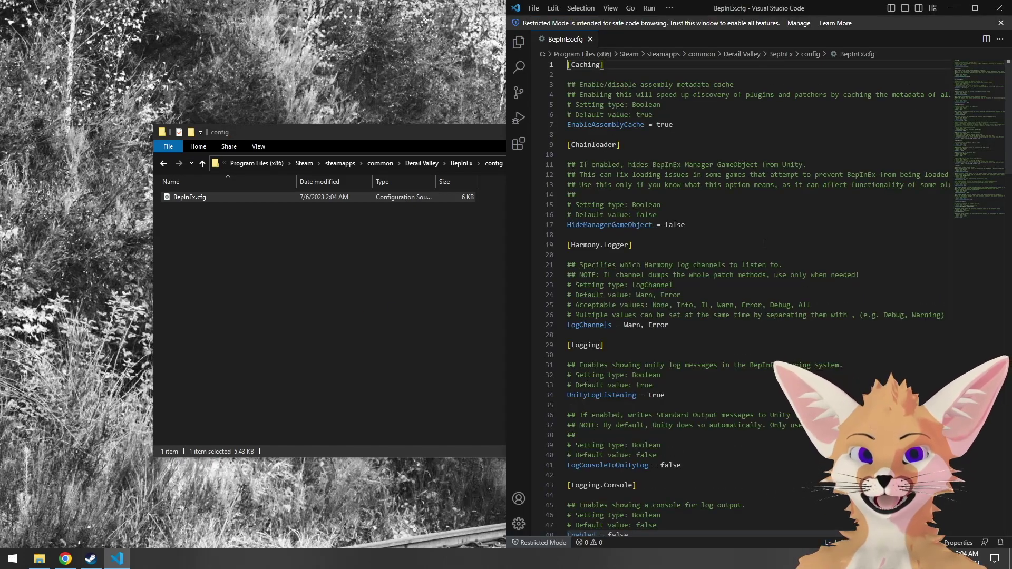
Step: Scroll through the BepInEx.cfg settings in Visual Studio Code
scroll(779, 411, "down", 5)
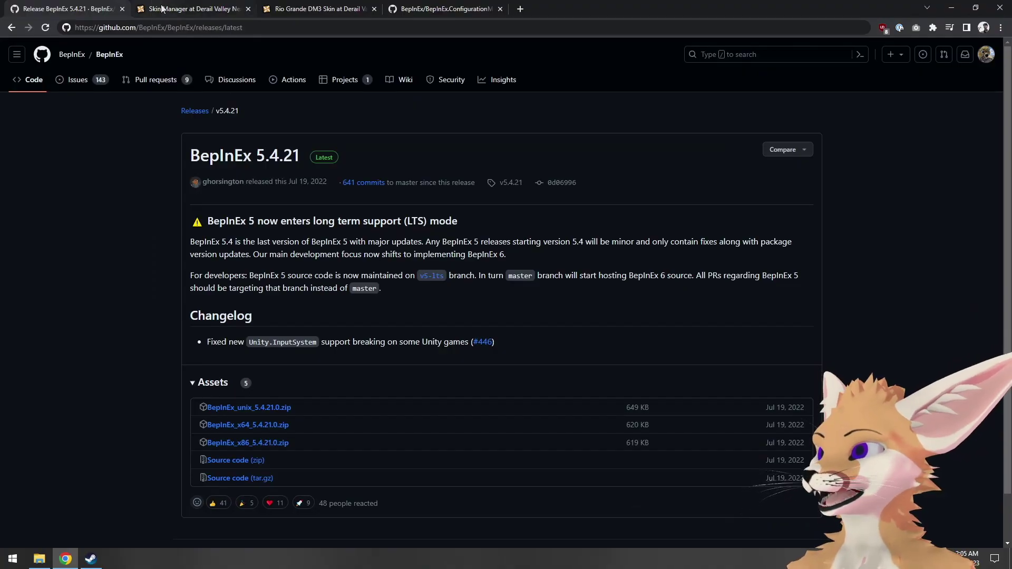
Step: Go to the Skin Manager mod page on Nexus Mods and show its downloadable files
left_click(162, 9)
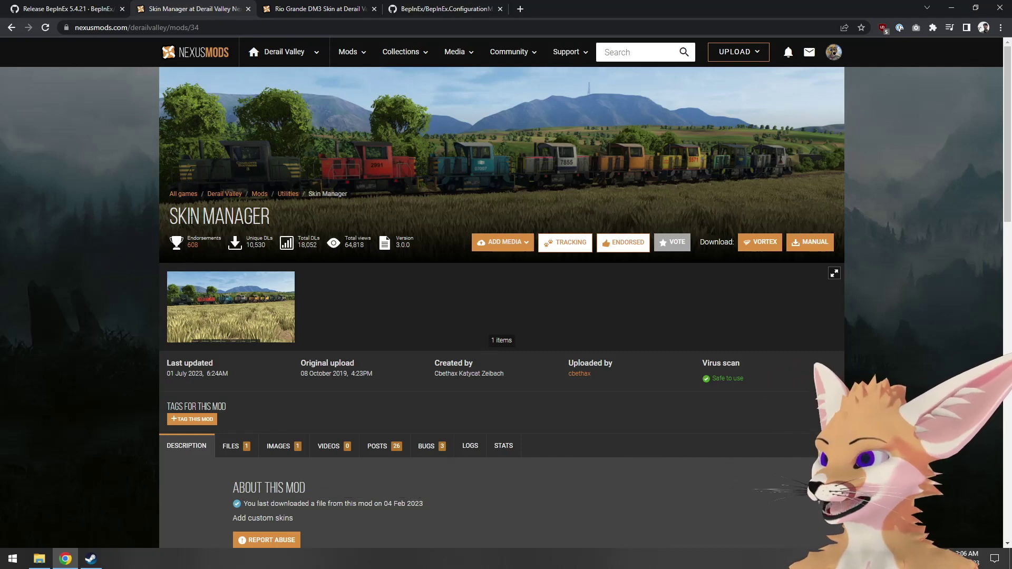
left_click_drag(179, 216, 274, 216)
left_click(121, 302)
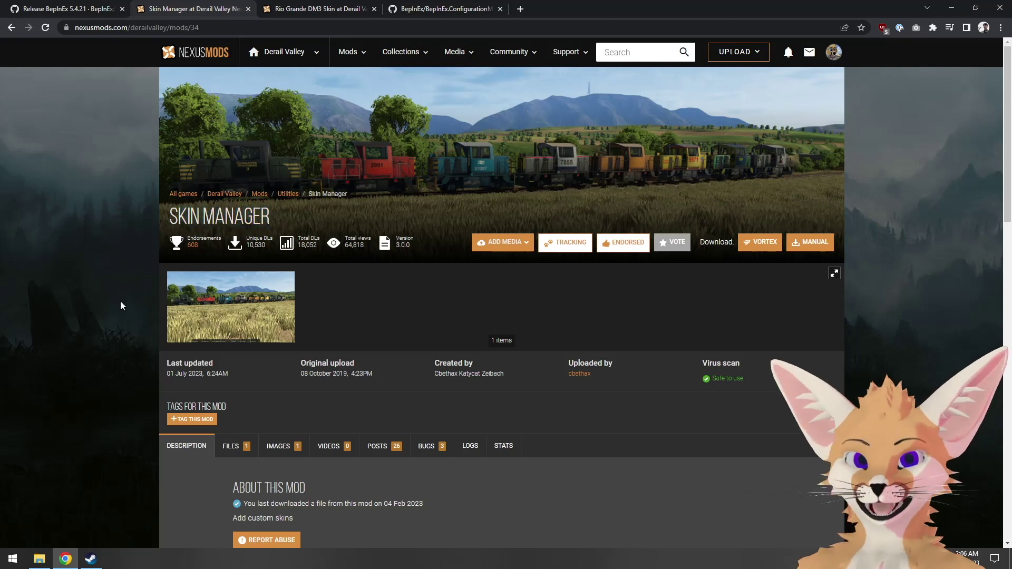
left_click(231, 447)
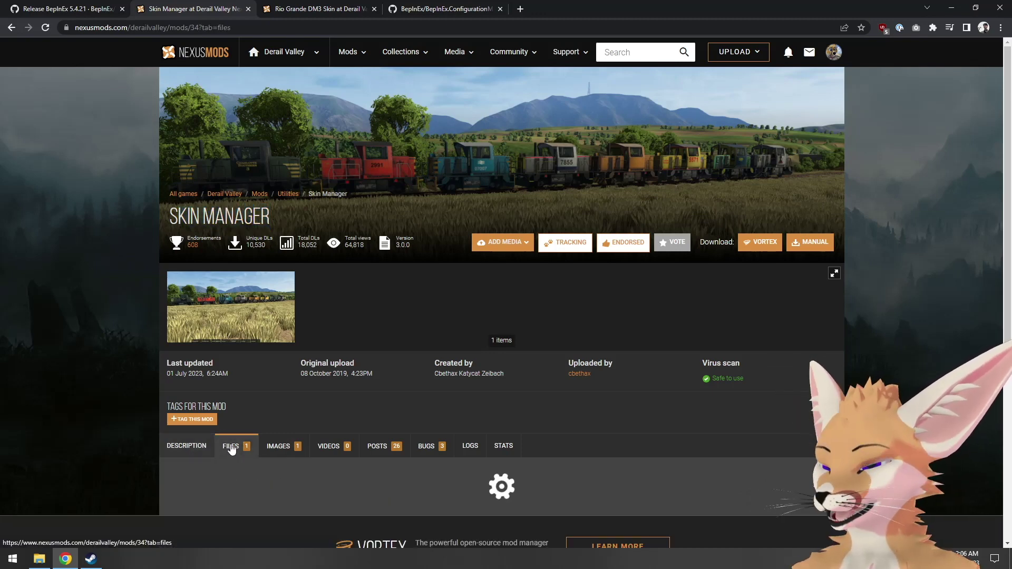
scroll(230, 444, "down", 5)
Step: Download Skin Manager via manual slow download, saving the zip to the desktop
left_click(405, 348)
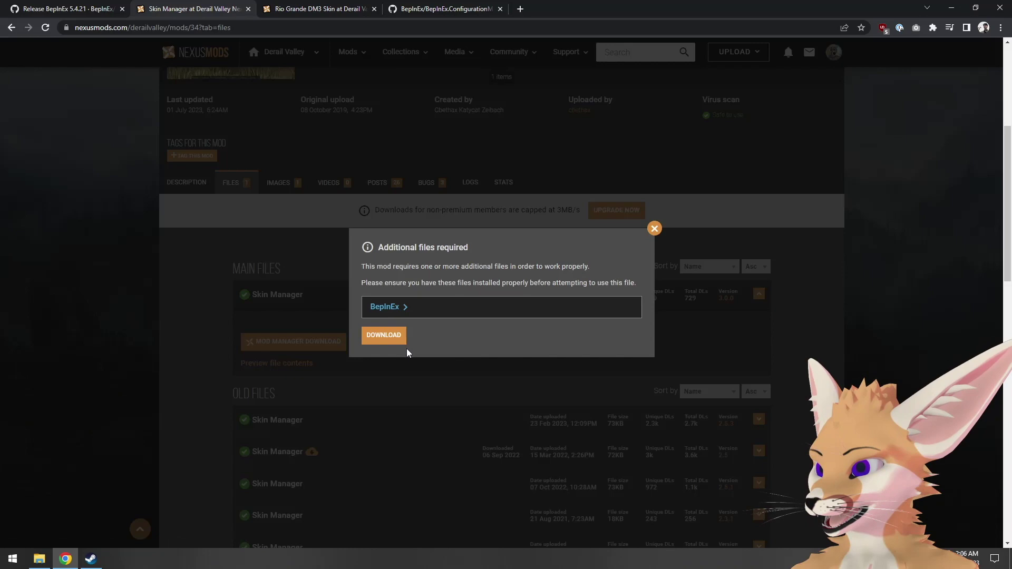
left_click(397, 338)
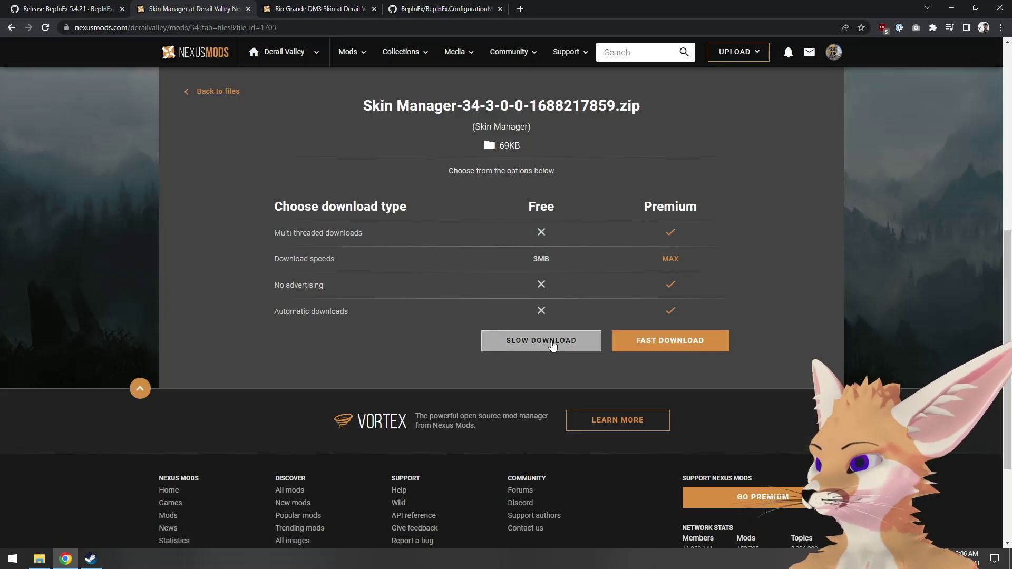
left_click(549, 344)
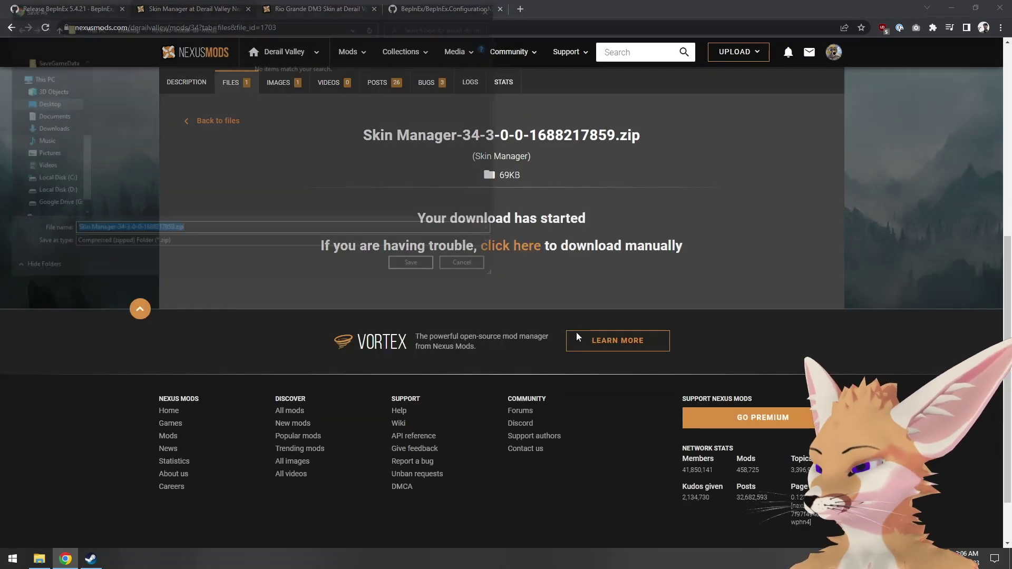
left_click(126, 25)
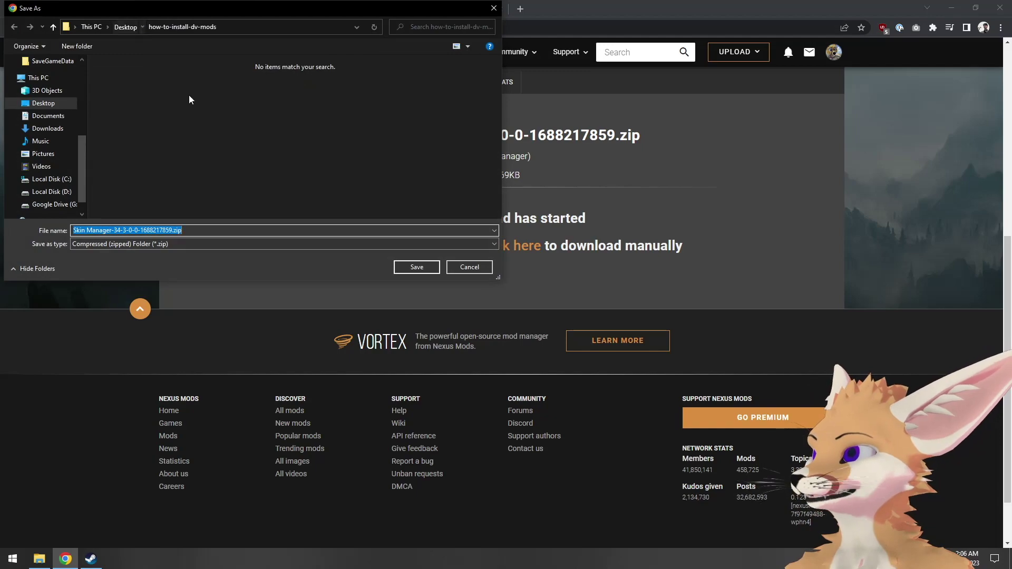
left_click(417, 266)
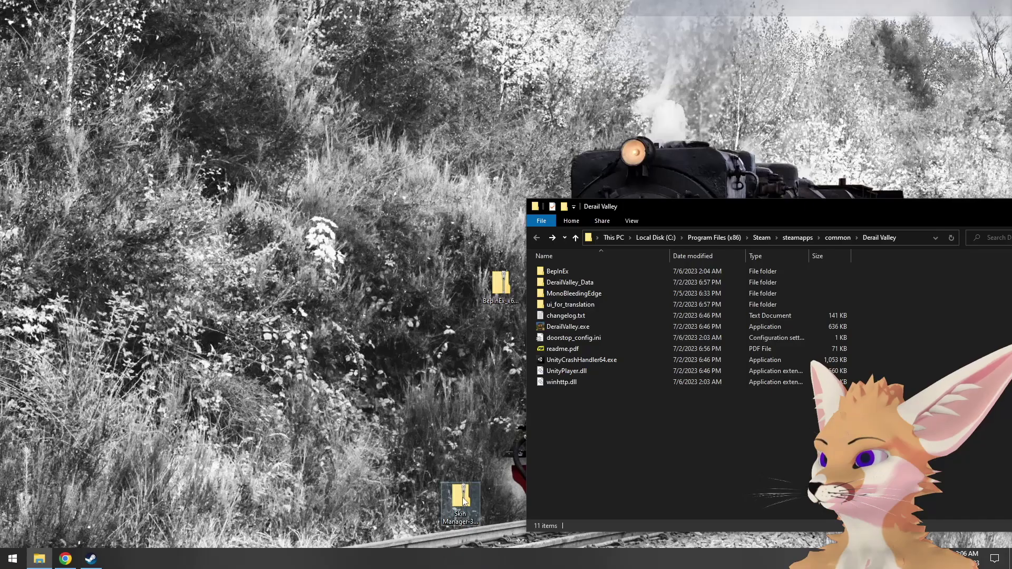
Step: Open the Skin Manager zip and drop its BepInEx folder into the Derail Valley game folder
left_click_drag(464, 501, 501, 344)
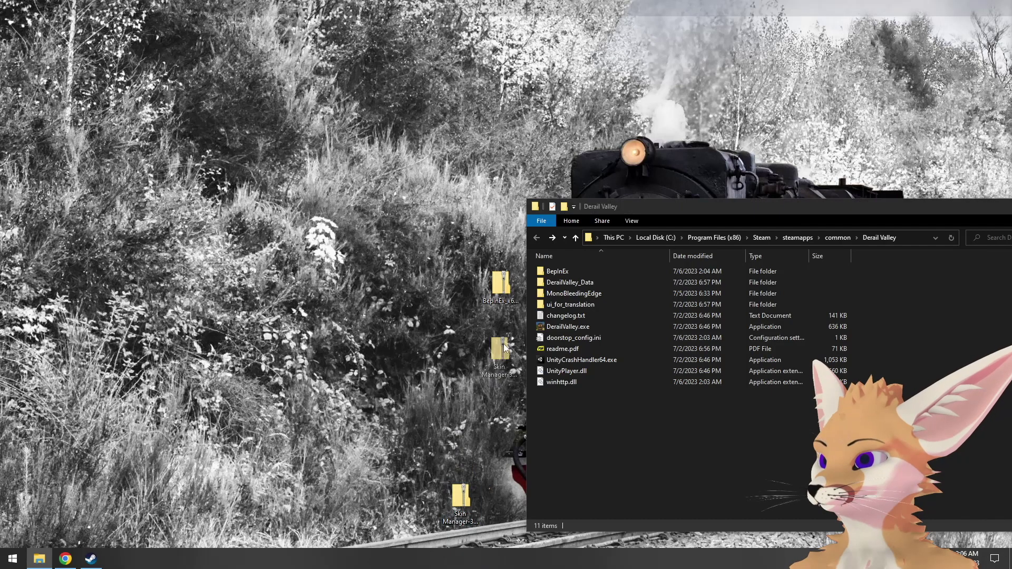
double_click(500, 344)
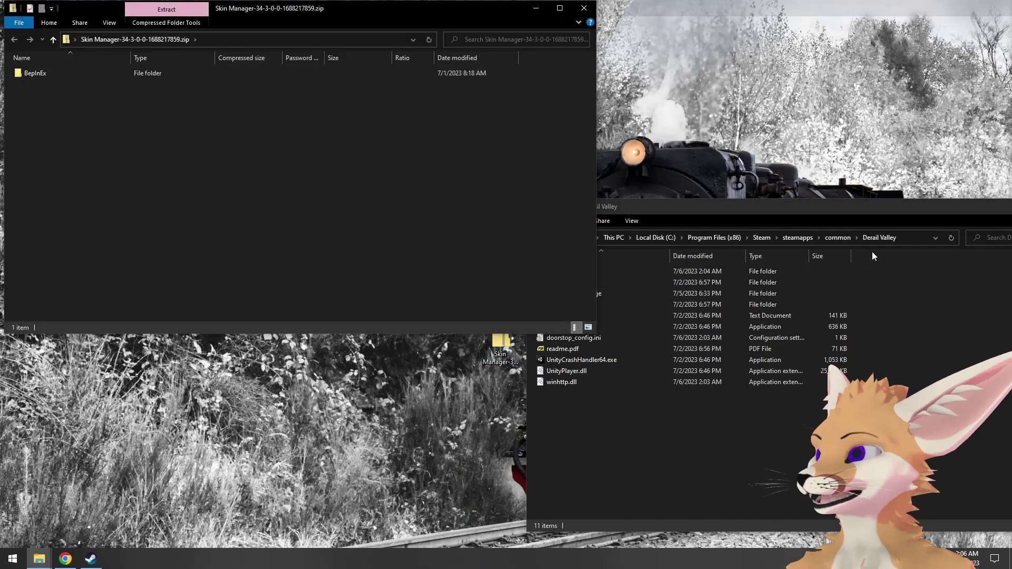
left_click_drag(853, 207, 703, 201)
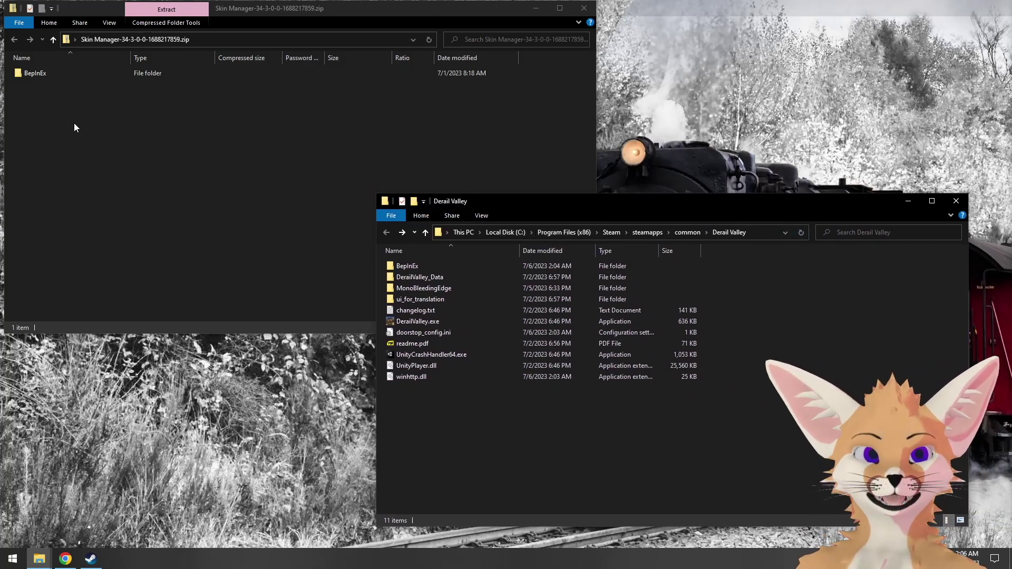
left_click(58, 75)
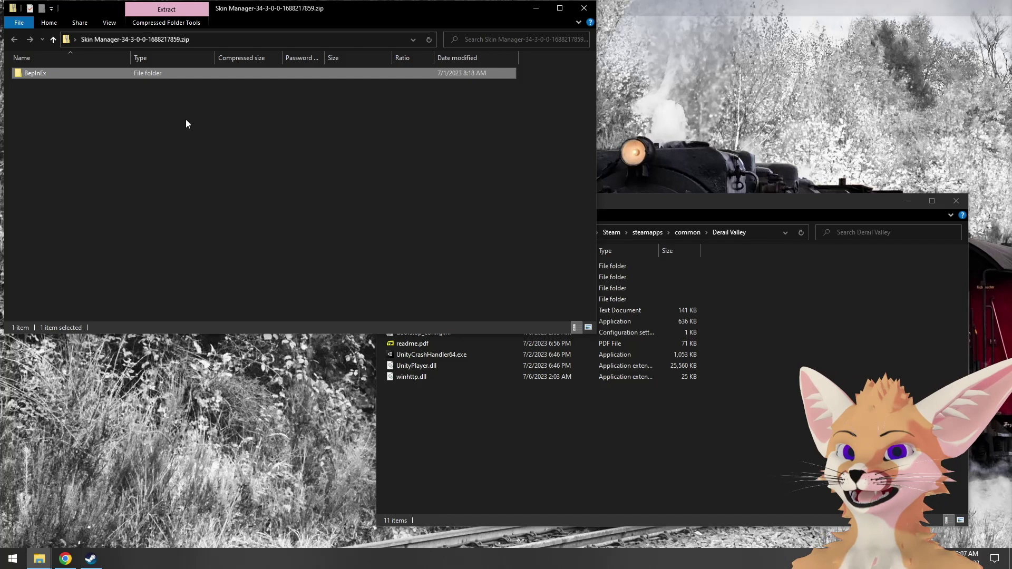
left_click_drag(84, 73, 662, 444)
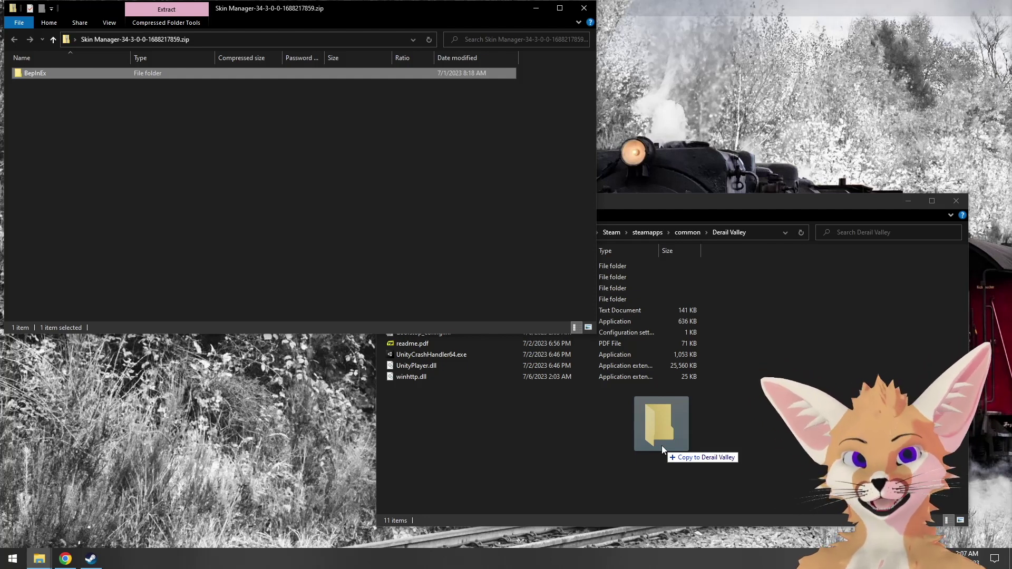
left_click_drag(662, 445, 662, 446)
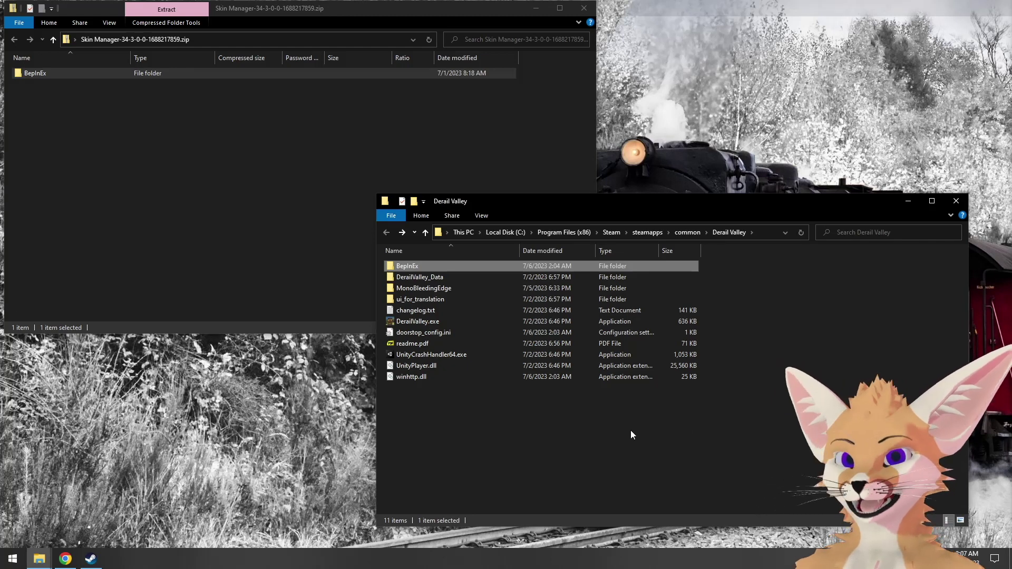
Step: Check BepInEx > plugins > SkinManager holds SkinManagerMod.dll and StbImage.dll, then go back
double_click(455, 268)
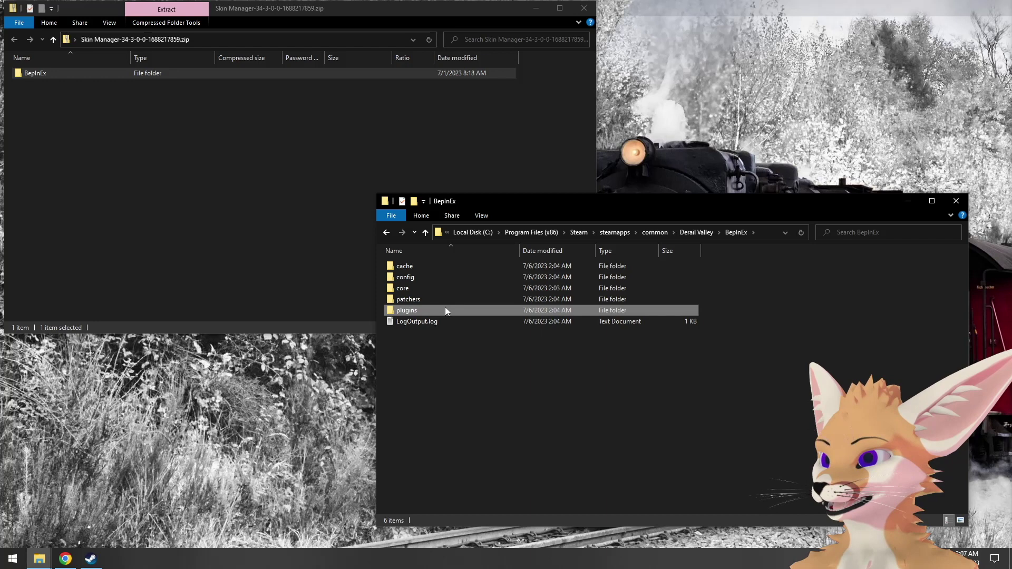
double_click(446, 309)
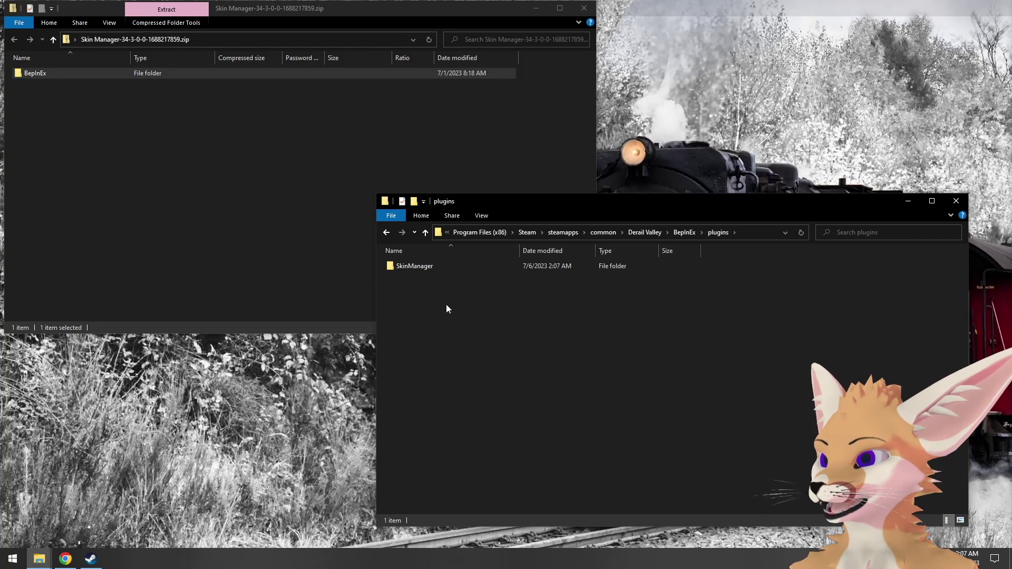
double_click(440, 270)
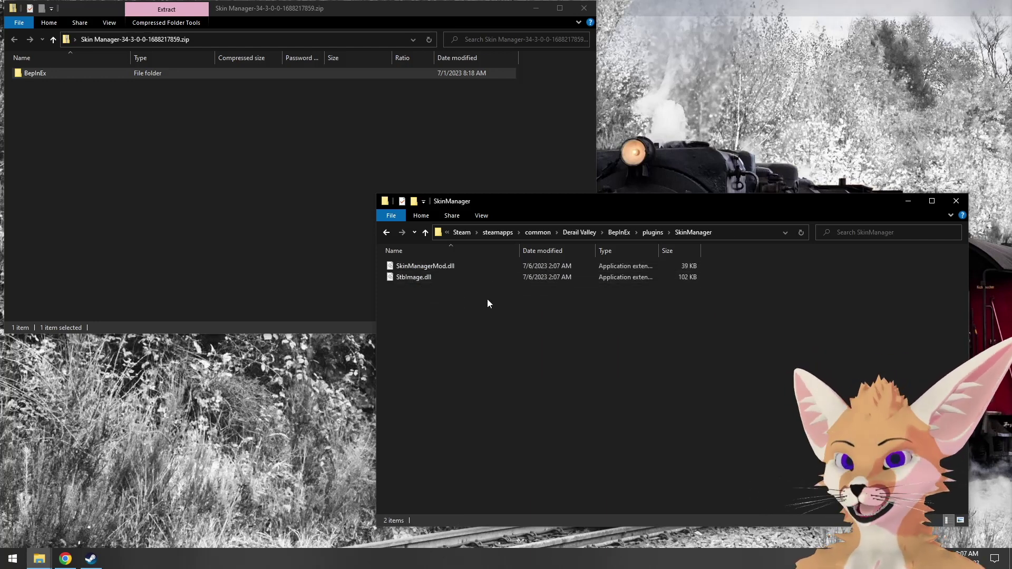
left_click(386, 232)
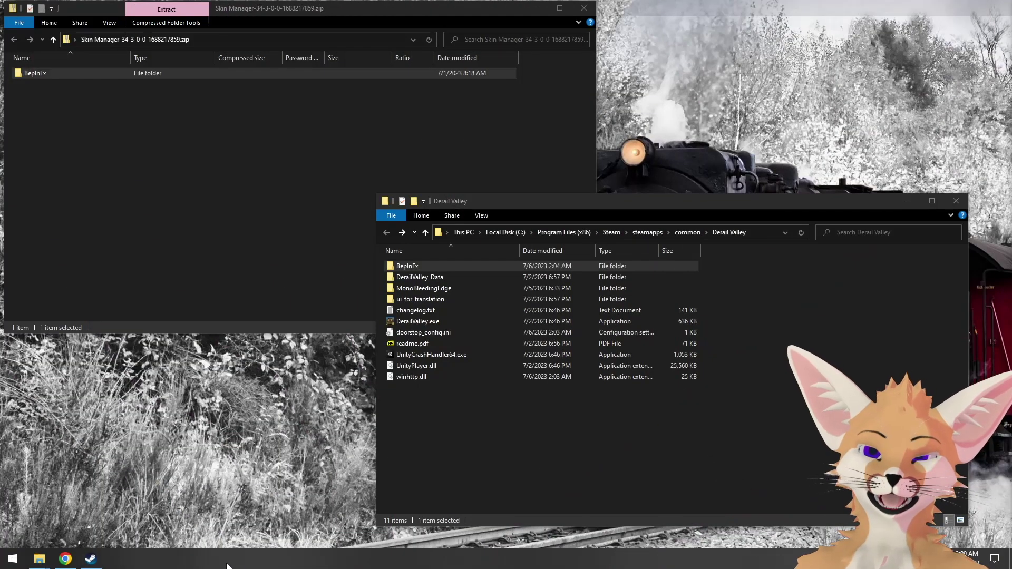
Step: Download Rio Grande DM3 Skin-641-1-0-1688601216.zip by manual slow download and save it to the desktop
left_click(65, 558)
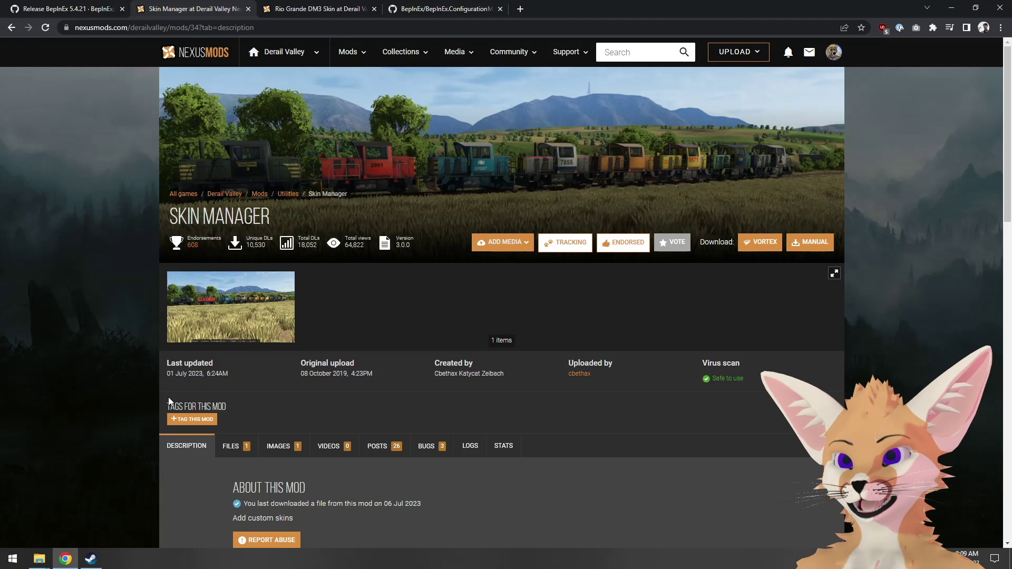
left_click(342, 8)
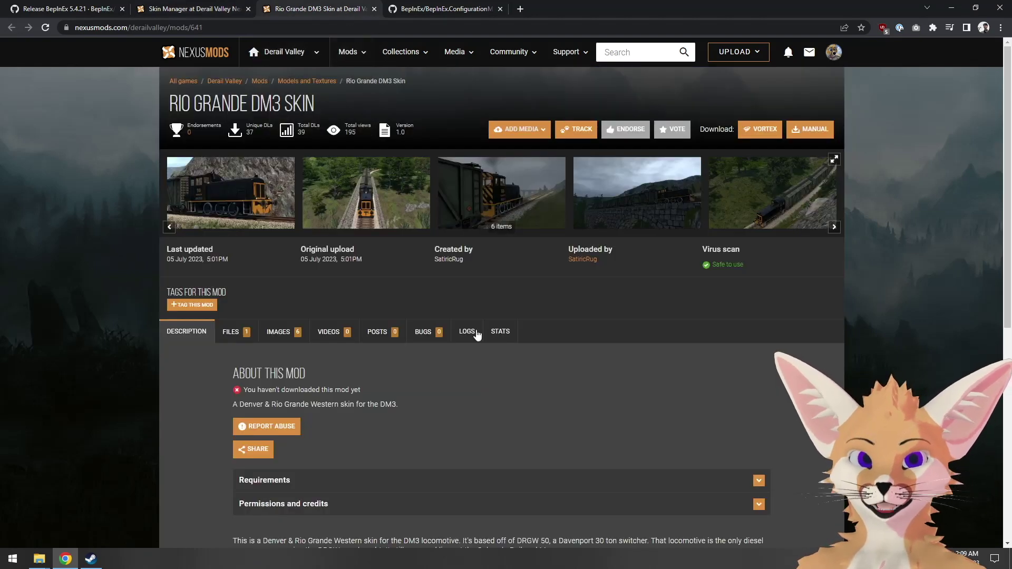
left_click(250, 343)
scroll(250, 348, "down", 1)
left_click(399, 440)
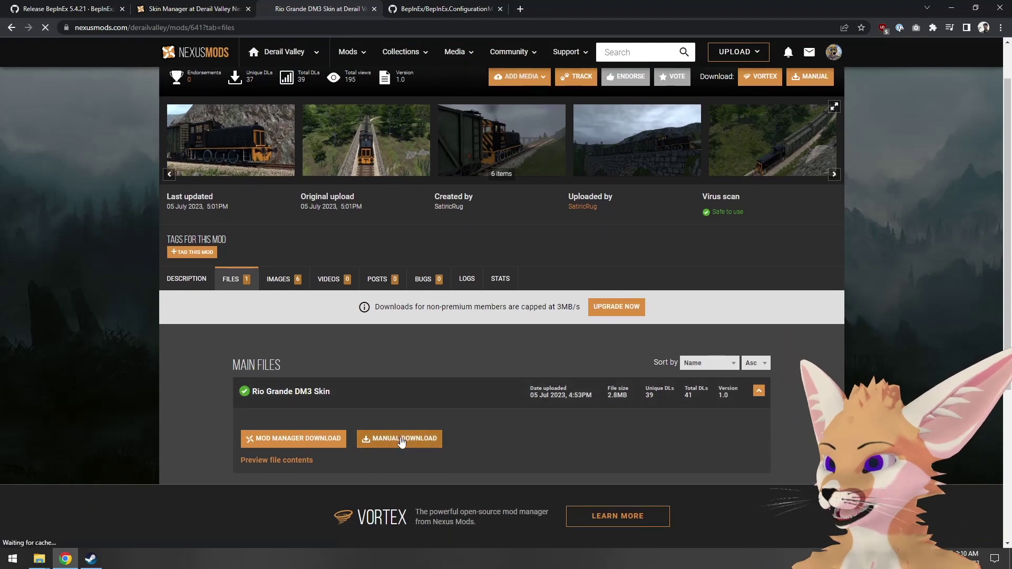
scroll(569, 360, "down", 6)
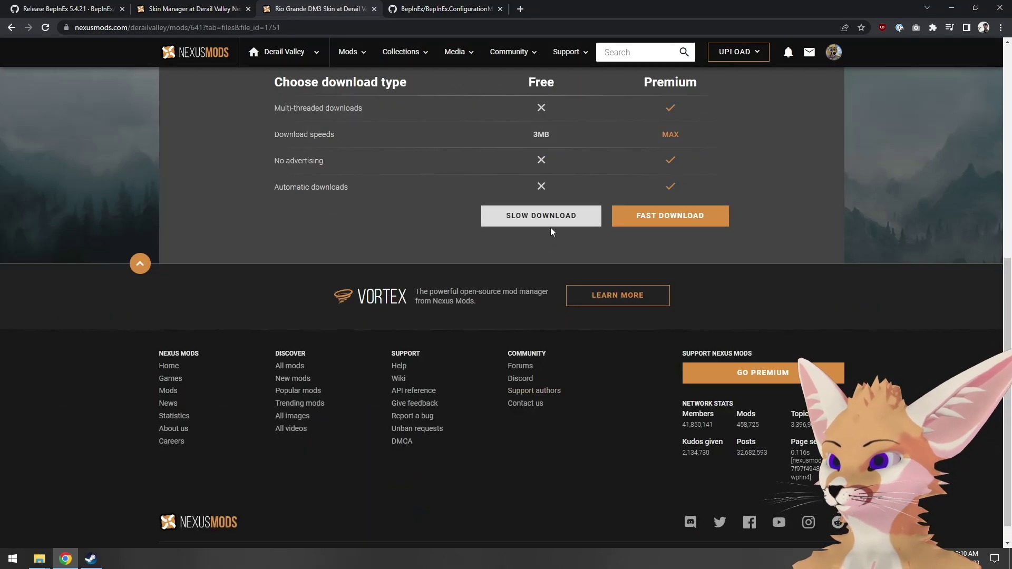
left_click(551, 226)
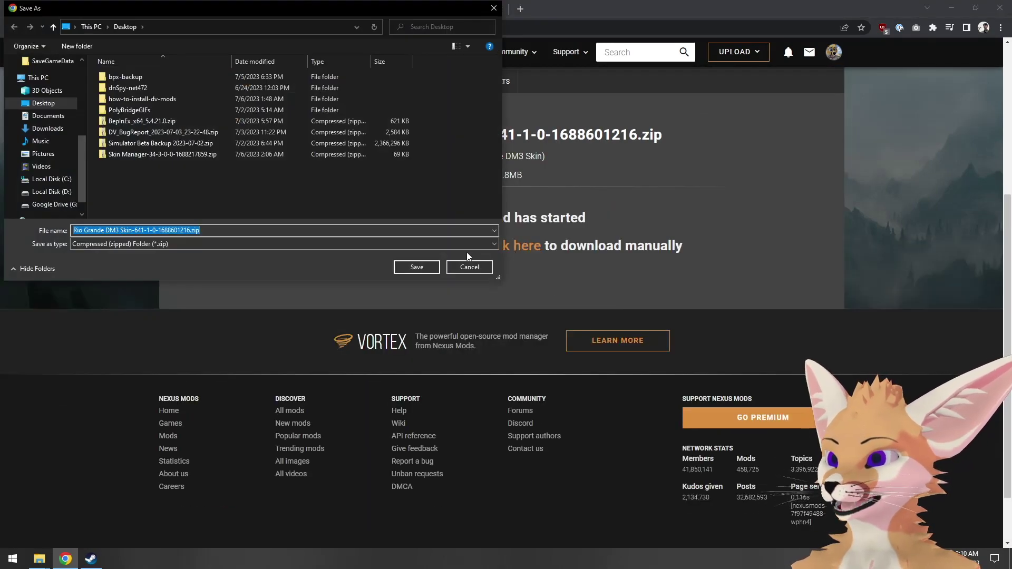
left_click(416, 267)
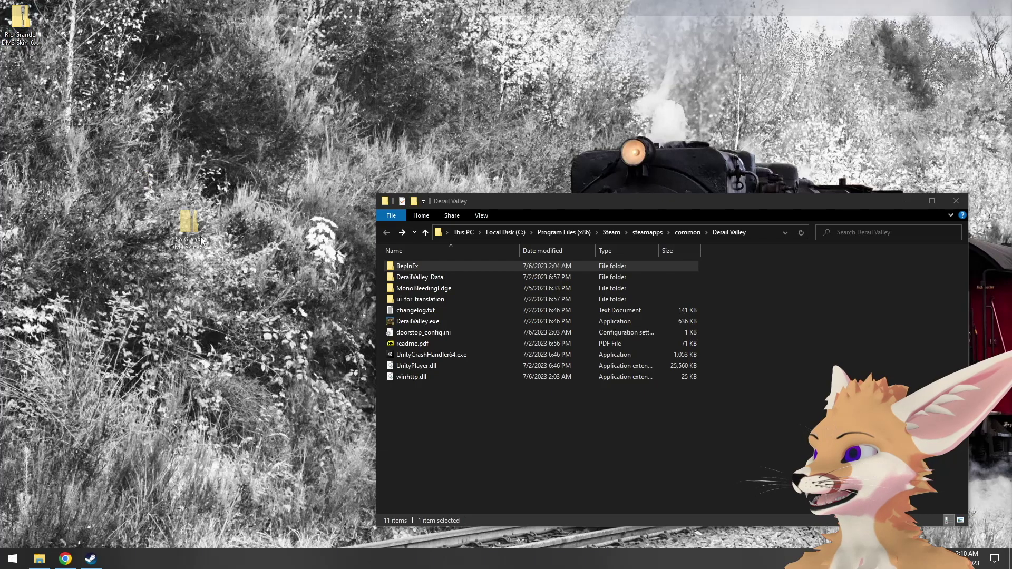
left_click_drag(190, 220, 300, 281)
Step: Open the Rio Grande DM3 Skin zip and copy its BepInEx folder into the Derail Valley folder
double_click(300, 282)
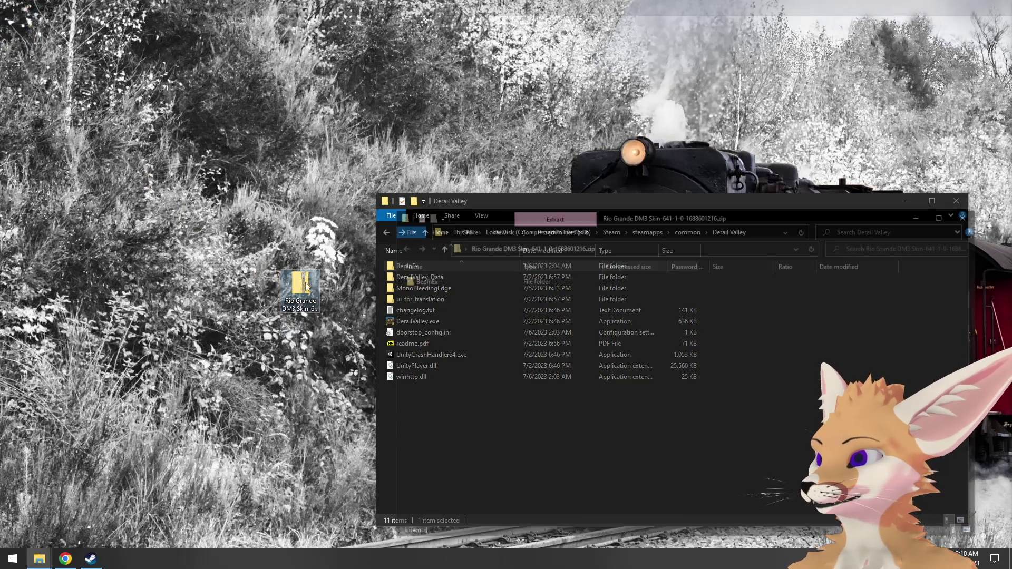
left_click_drag(657, 210, 305, 54)
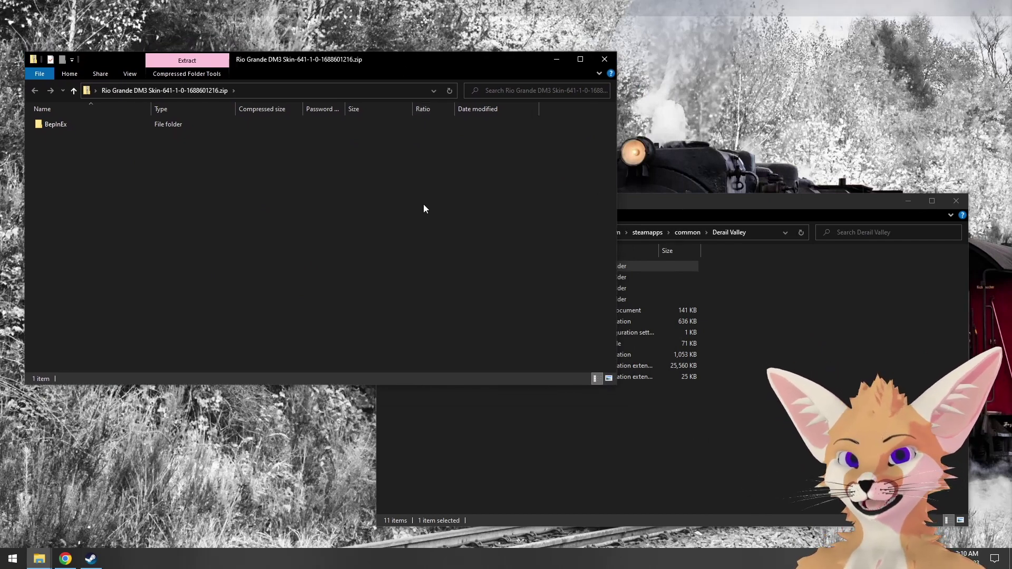
left_click(100, 125)
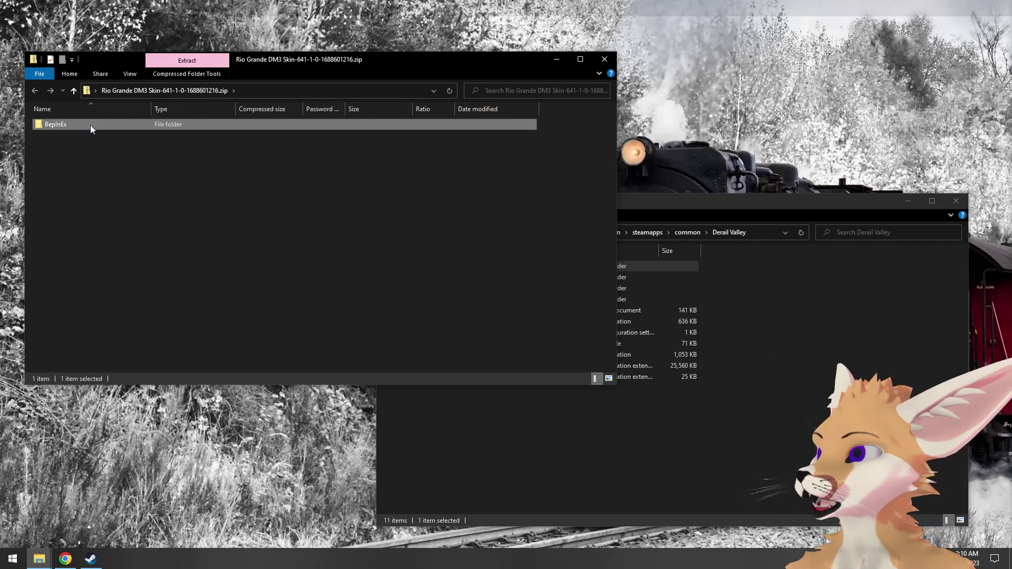
left_click_drag(90, 125, 564, 433)
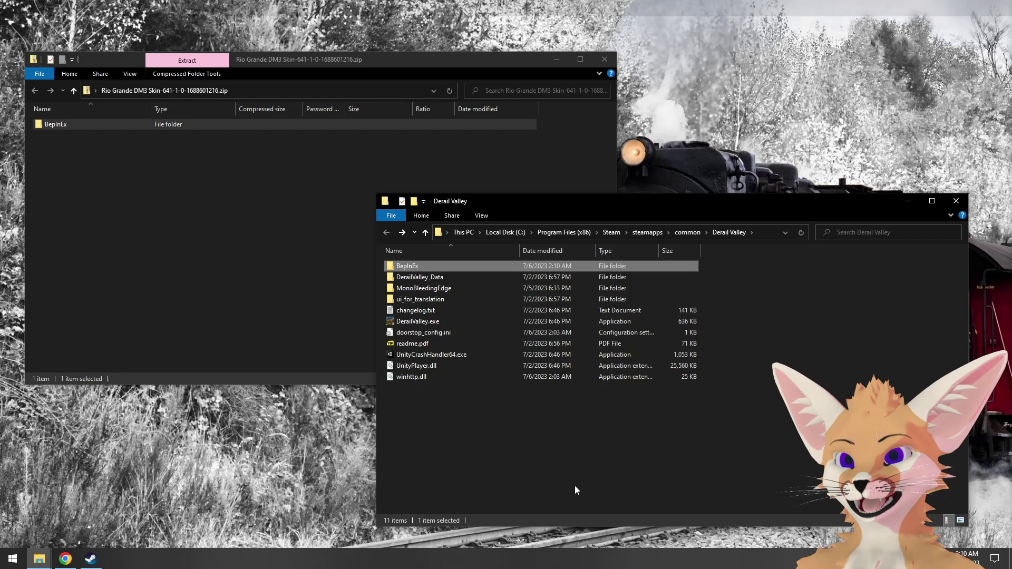
Step: Check the Rio Grande skin textures in BepInEx\content\skins\LocoDM3\Rio Grande
double_click(473, 265)
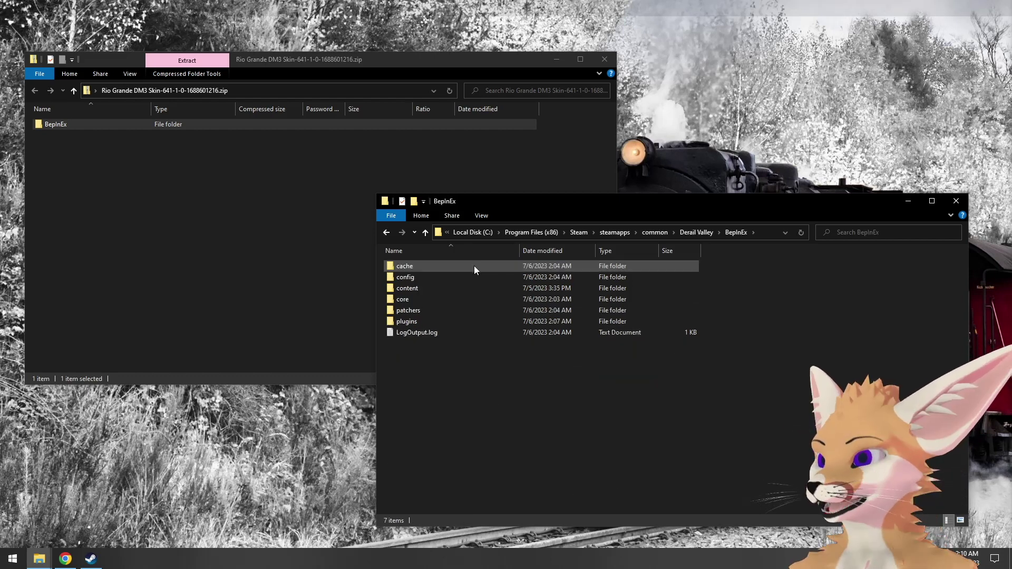
double_click(460, 287)
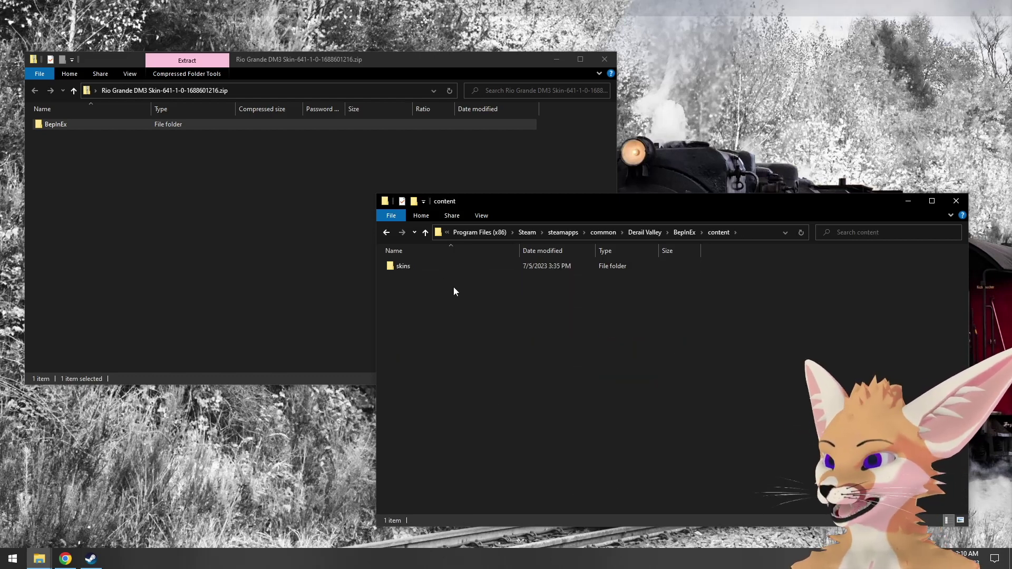
double_click(443, 267)
double_click(444, 268)
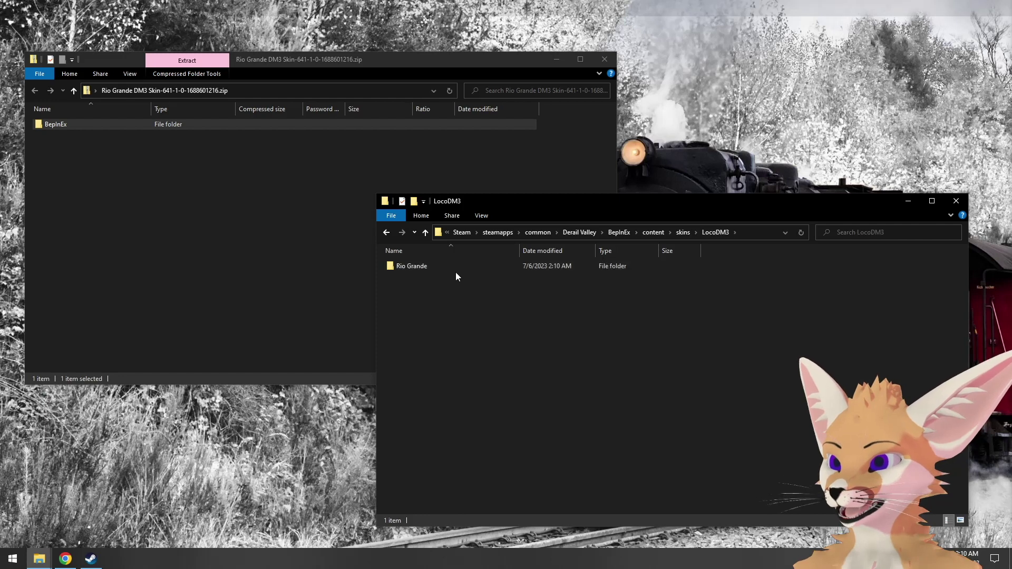
double_click(454, 266)
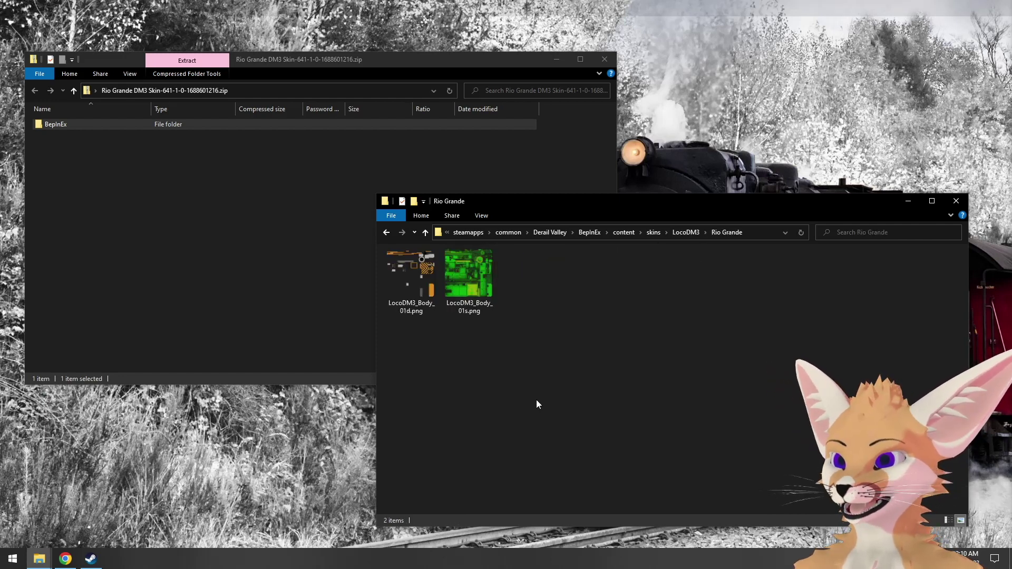
left_click(387, 233)
Step: Return to the game folder and start Derail Valley from Steam as the non-VR version
left_click(387, 232)
left_click(386, 233)
left_click(386, 233)
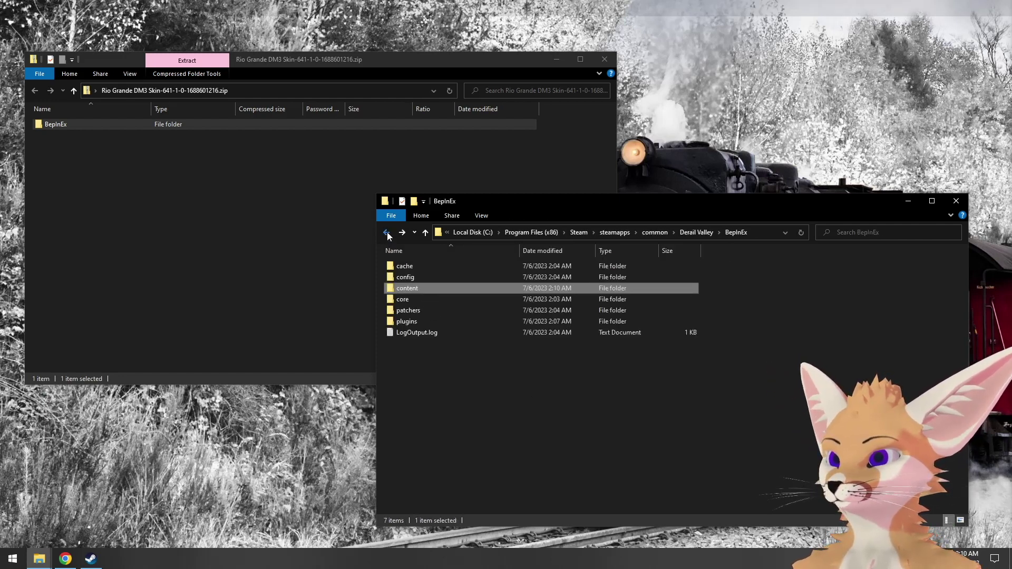
left_click(386, 233)
left_click(86, 561)
left_click(661, 185)
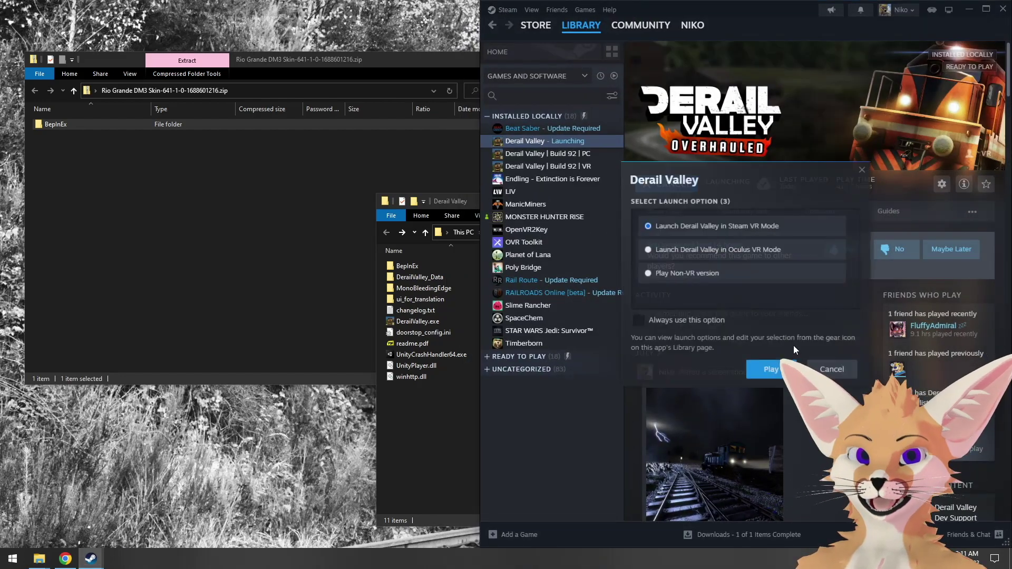
Step: Launch non-VR and use the comms radio spawner to place a DM3 by the platform
left_click(763, 370)
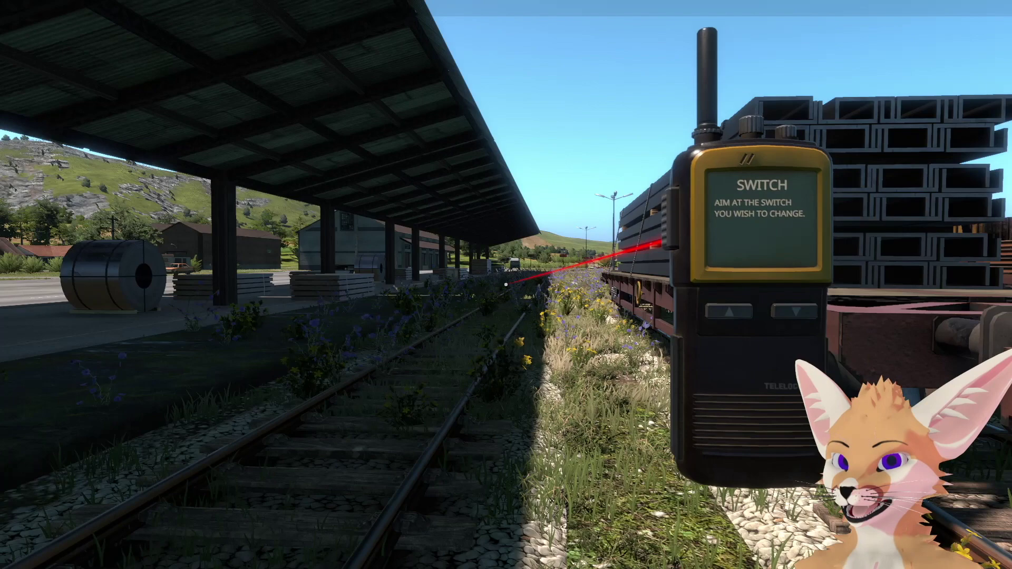
scroll(506, 285, "down", 1)
scroll(506, 285, "down", 3)
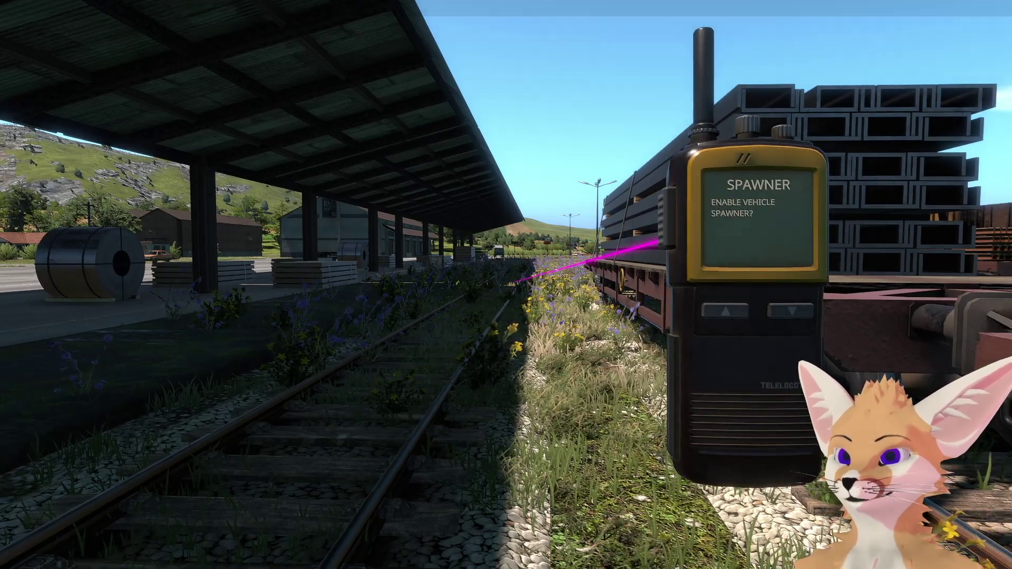
left_click(506, 285)
scroll(506, 285, "down", 3)
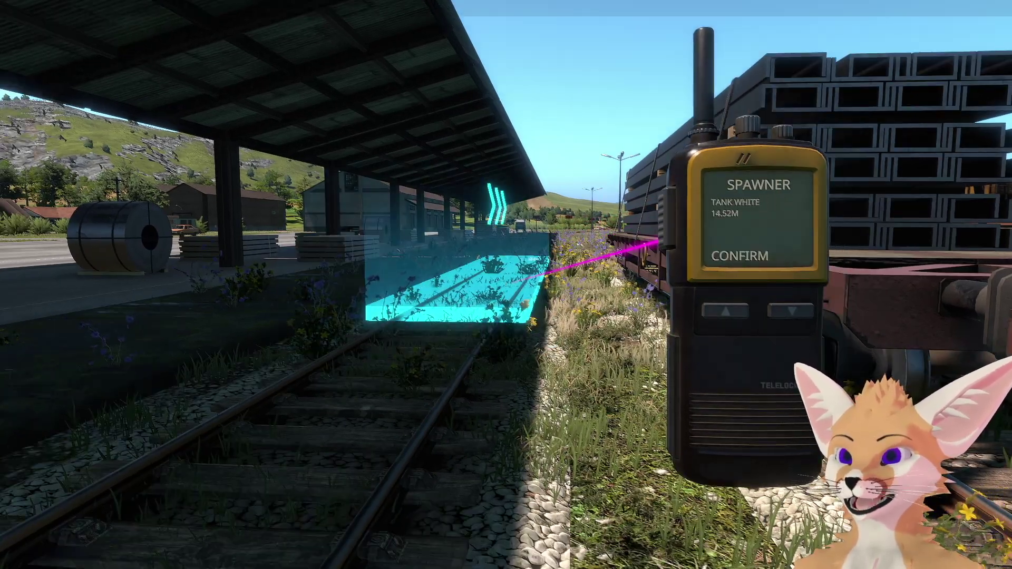
scroll(506, 285, "down", 3)
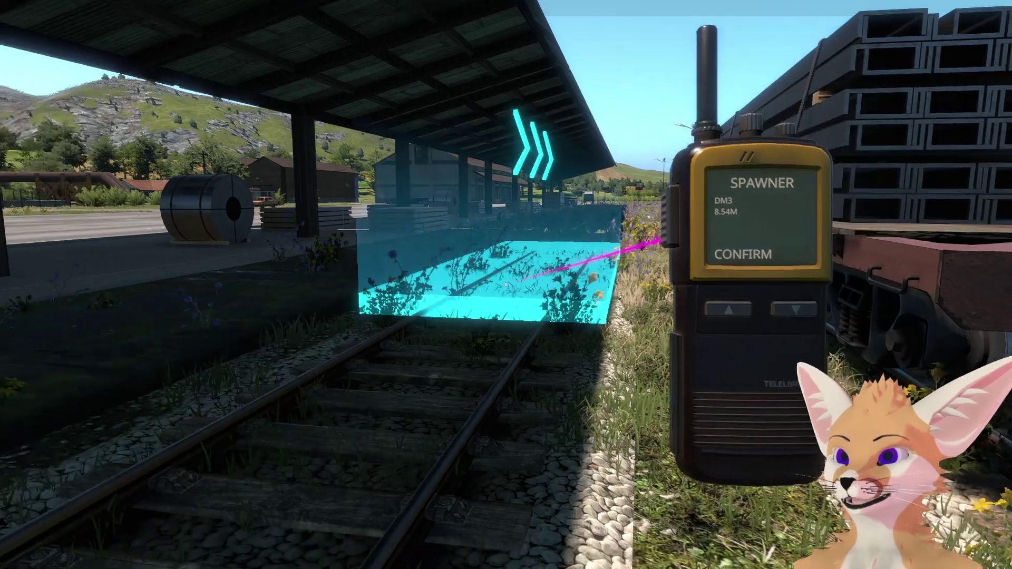
left_click(506, 284)
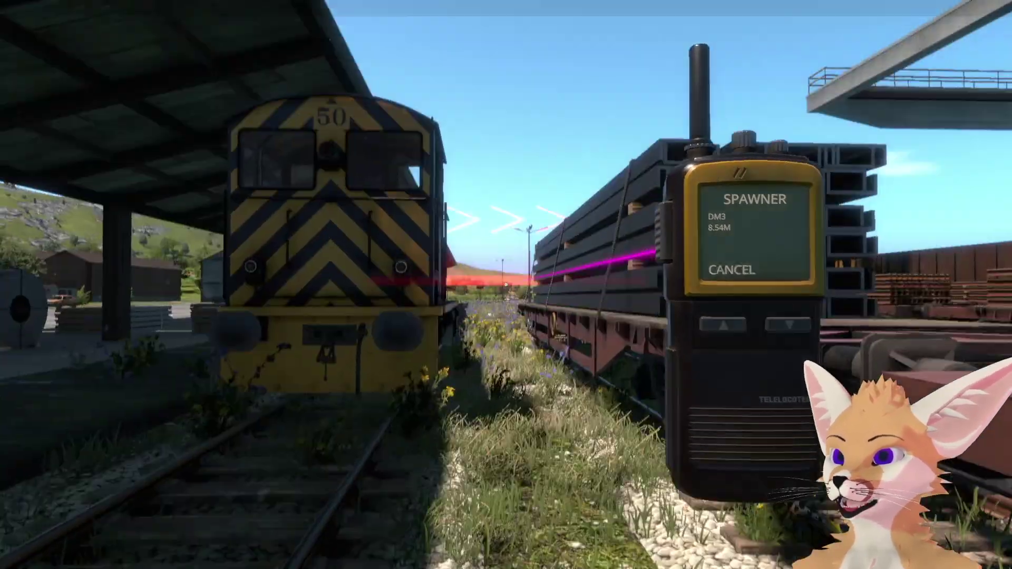
left_click(506, 285)
Step: Walk around the DM3 to view its black D&RGW number 50 livery
key("w")
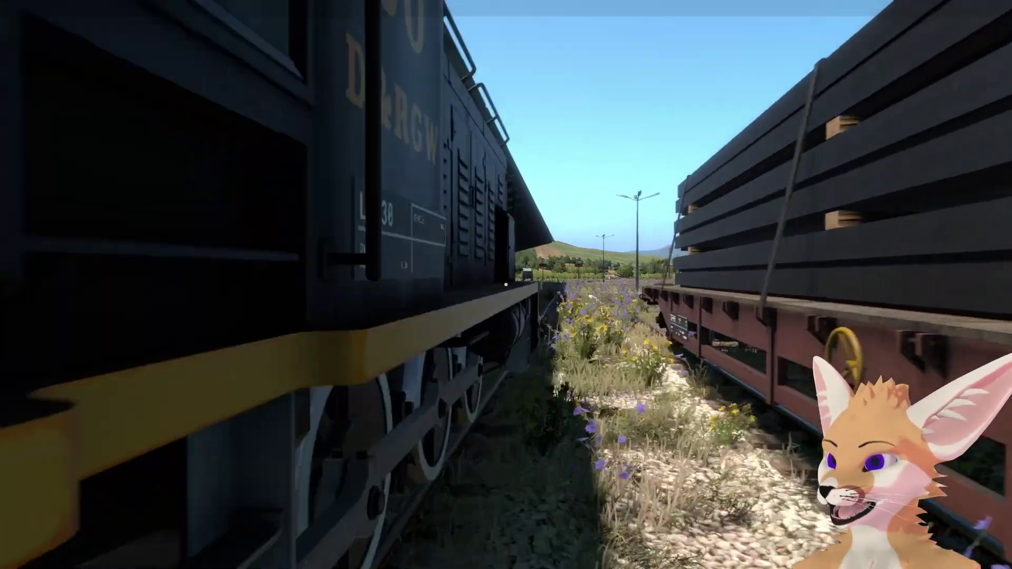
key("s")
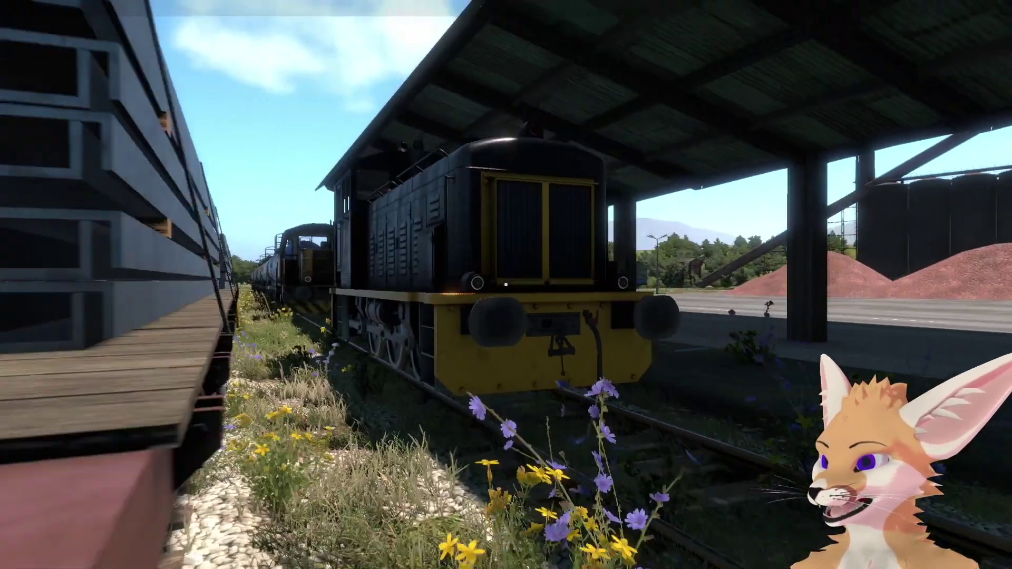
key("w")
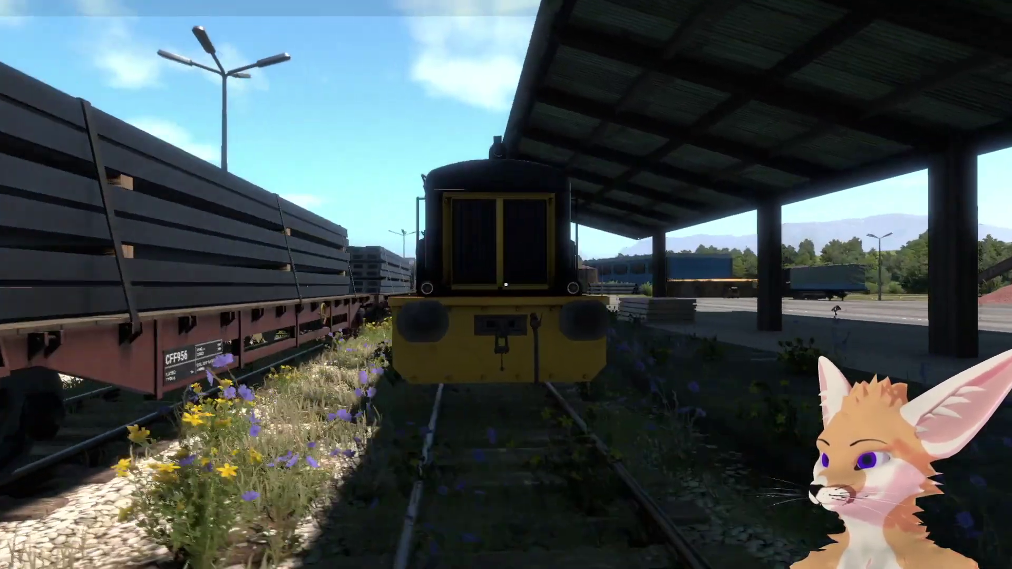
key("d")
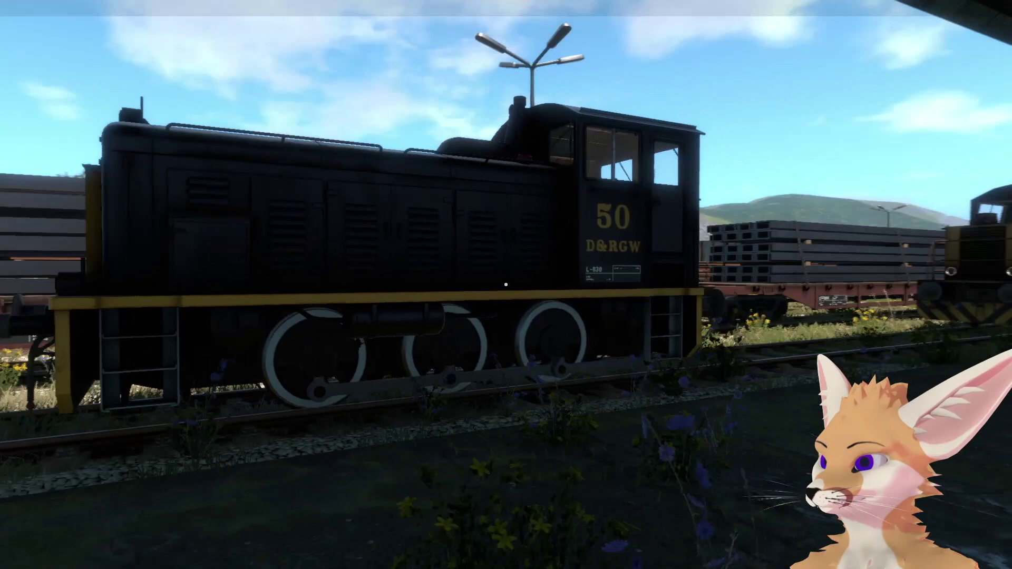
key("s")
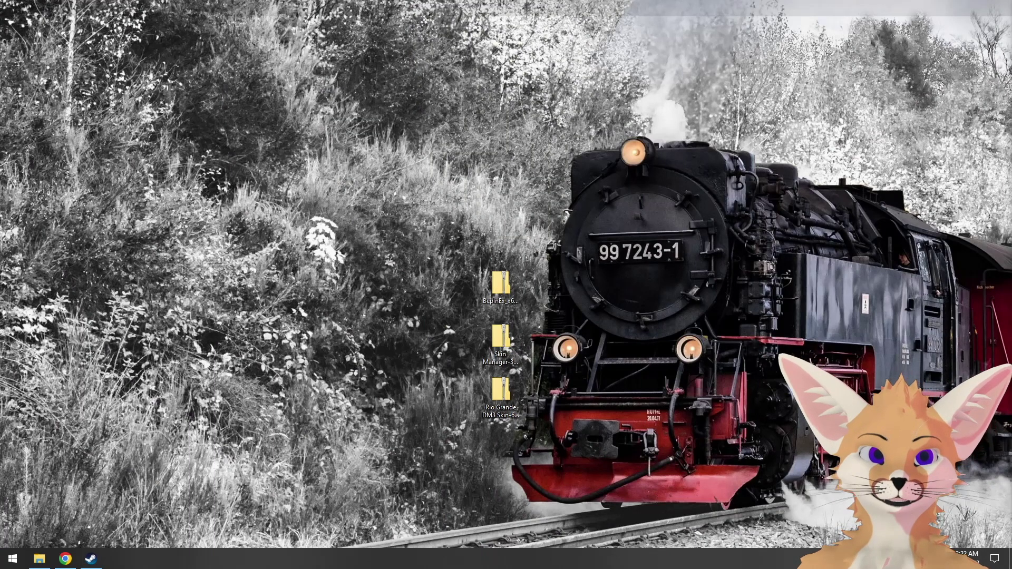
Step: Open SkinManagerMod.cfg from Derail Valley's BepInEx\config folder in Visual Studio Code
left_click(43, 562)
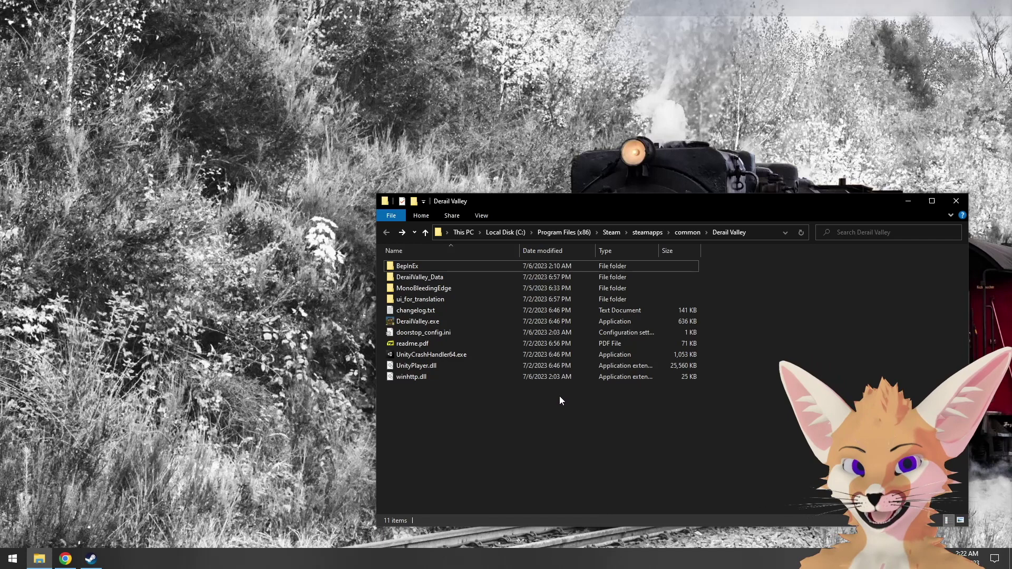
double_click(436, 267)
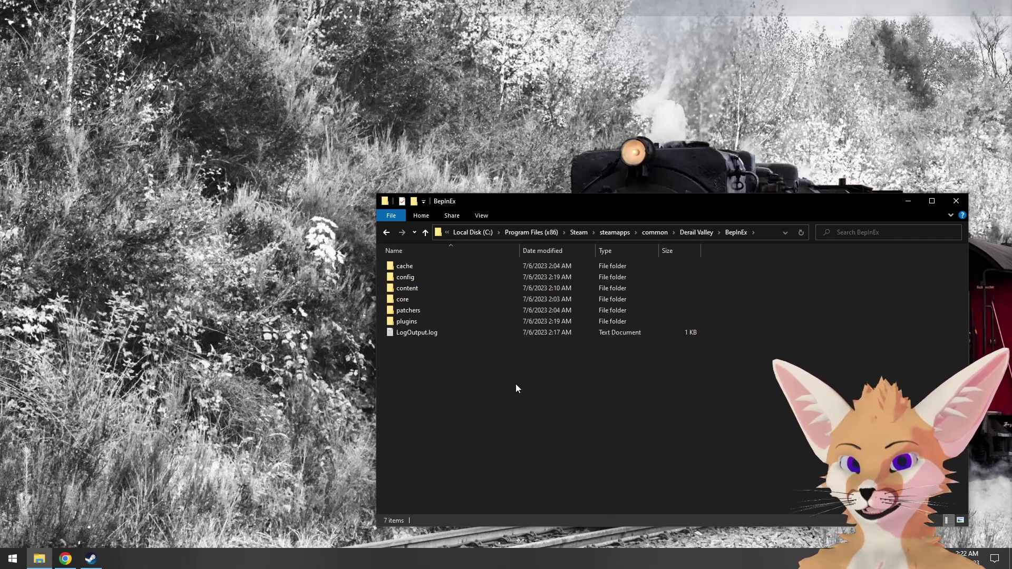
double_click(425, 277)
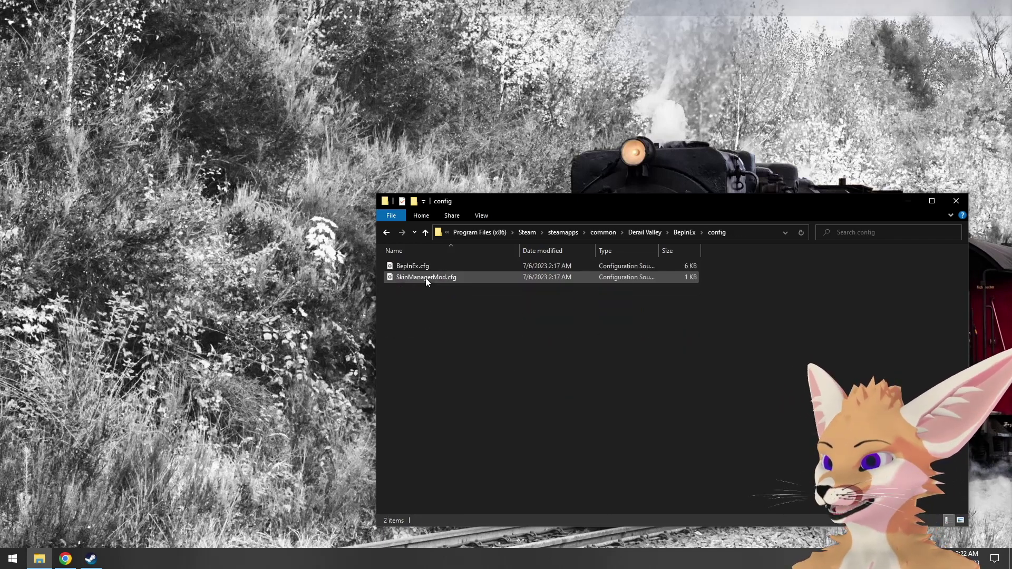
left_click(460, 269)
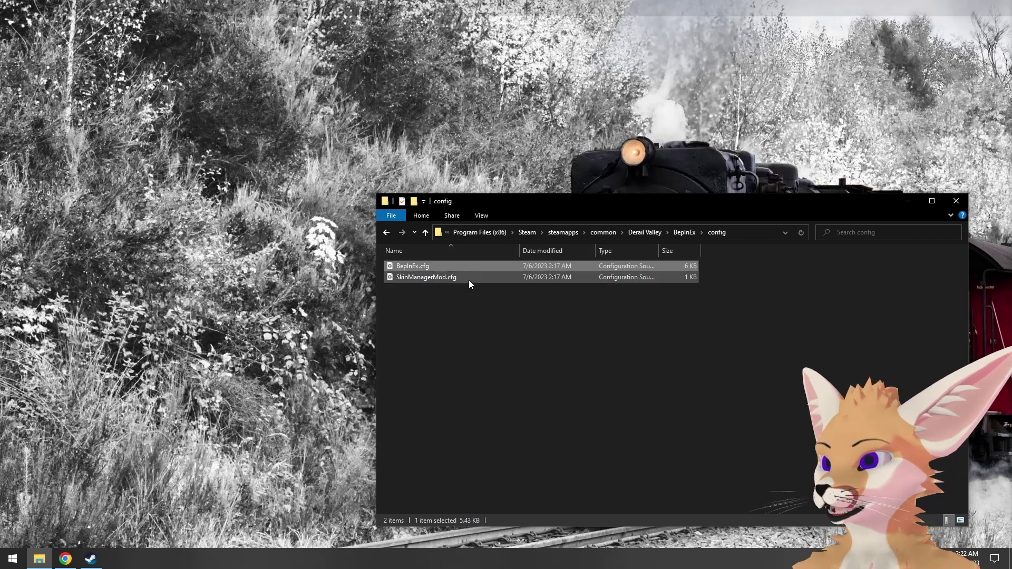
left_click(469, 278)
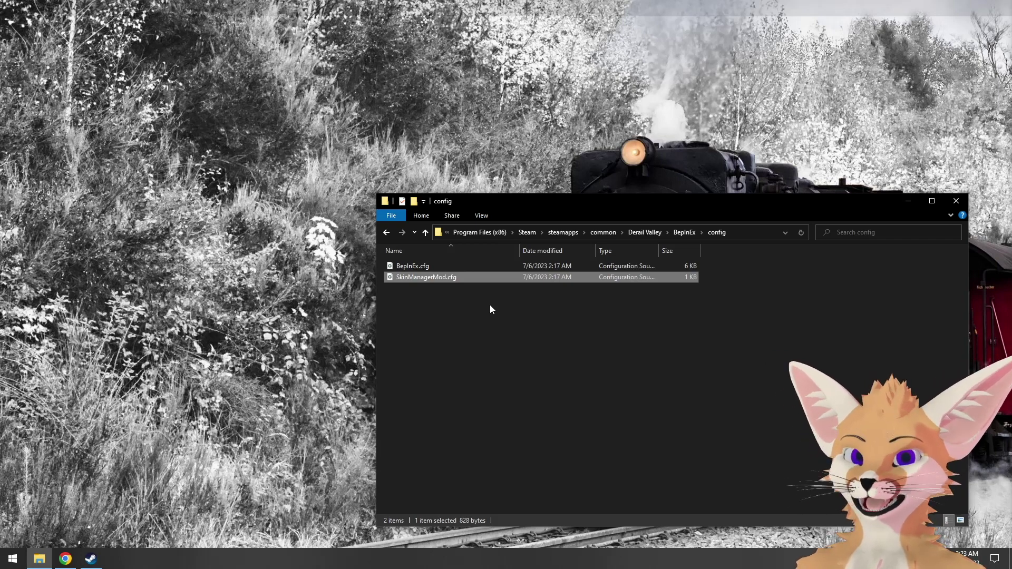
double_click(470, 278)
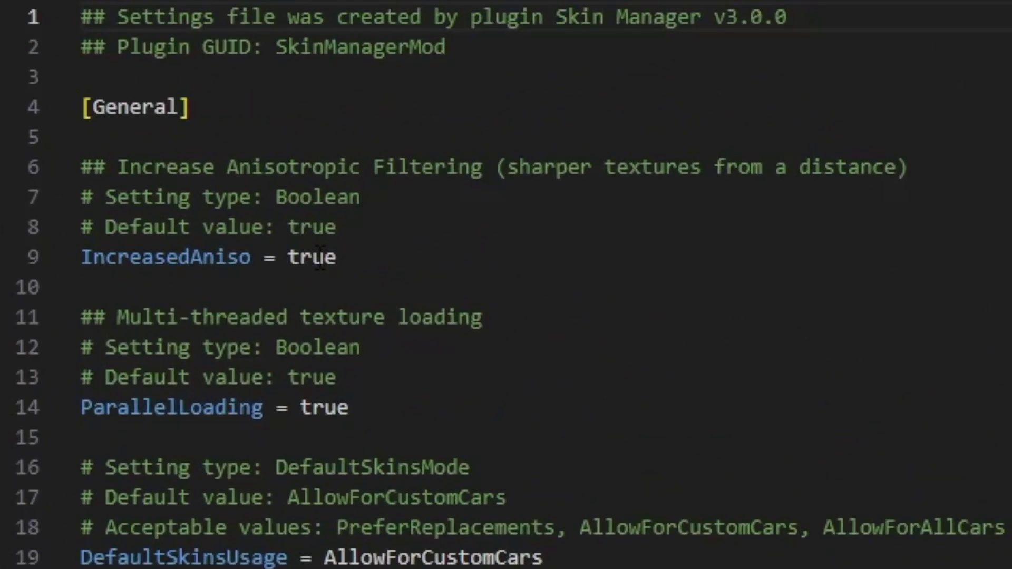
Step: Change IncreasedAniso from true to false, then return to the Configuration Manager release page
double_click(647, 145)
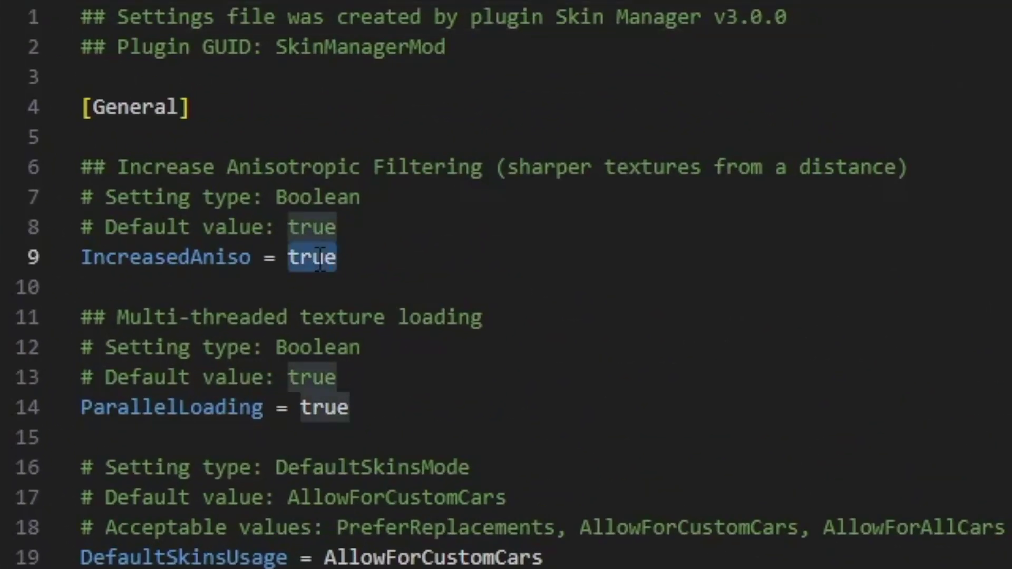
type("false")
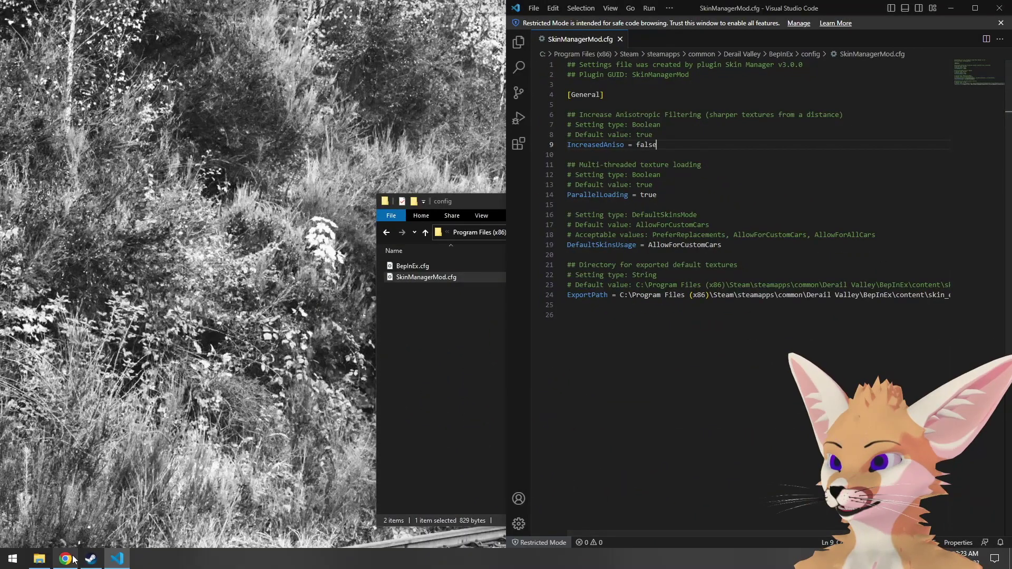
left_click(91, 558)
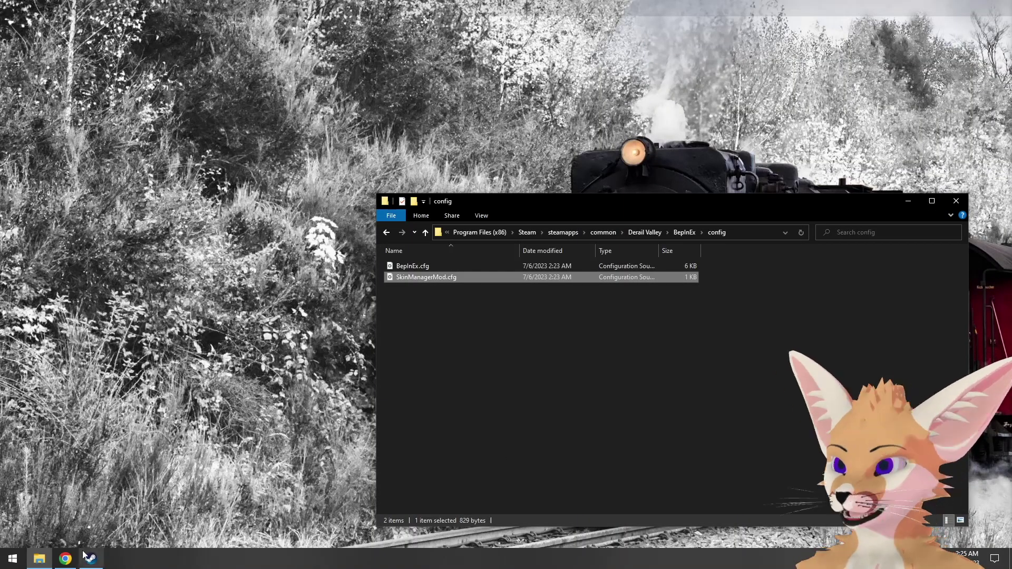
left_click(65, 559)
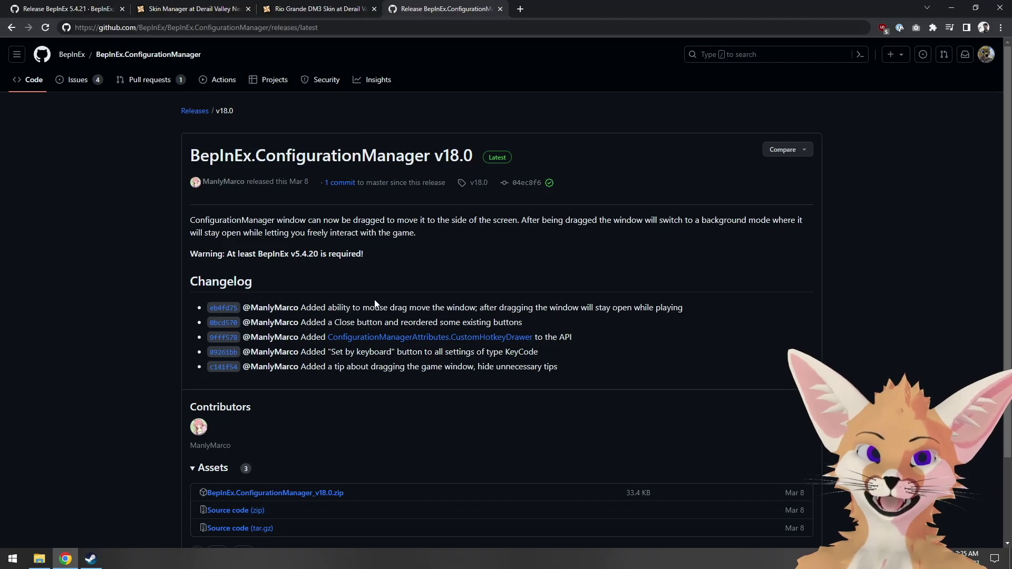
Step: Note the BepInEx v5.4.20 requirement and save BepInEx.ConfigurationManager_v18.0.zip
scroll(390, 327, "down", 1)
triple_click(389, 211)
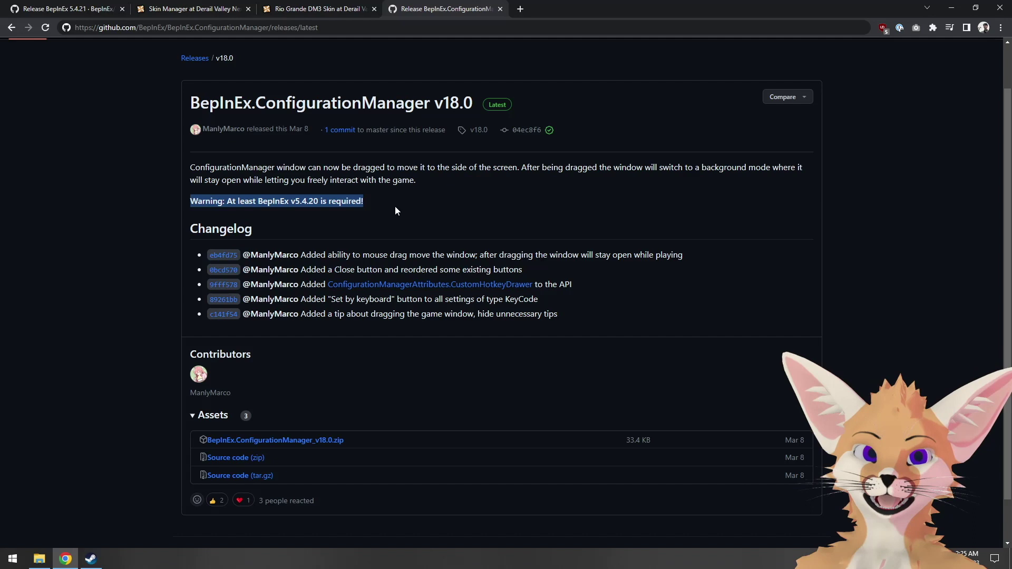
left_click(385, 206)
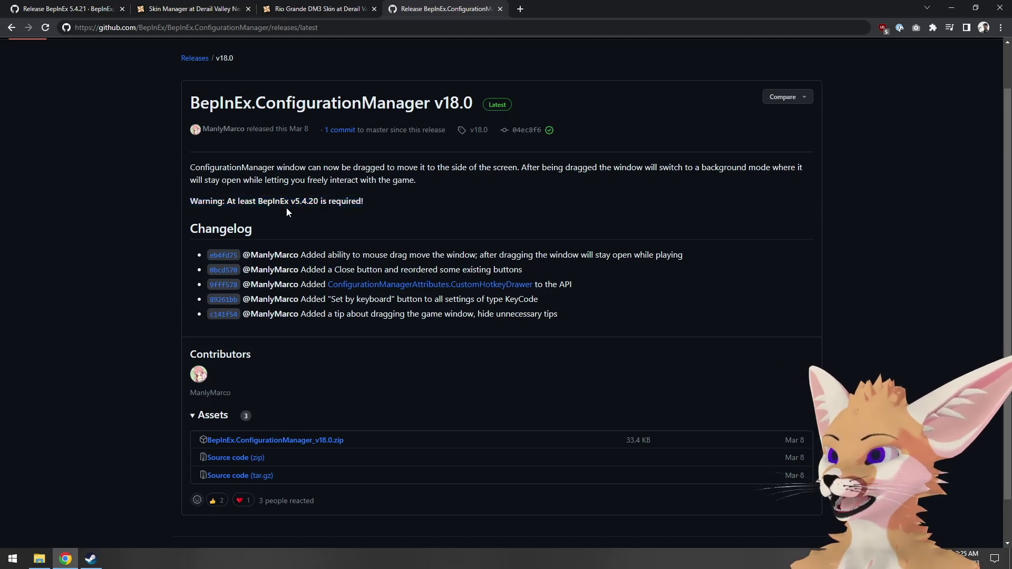
left_click_drag(260, 201, 318, 202)
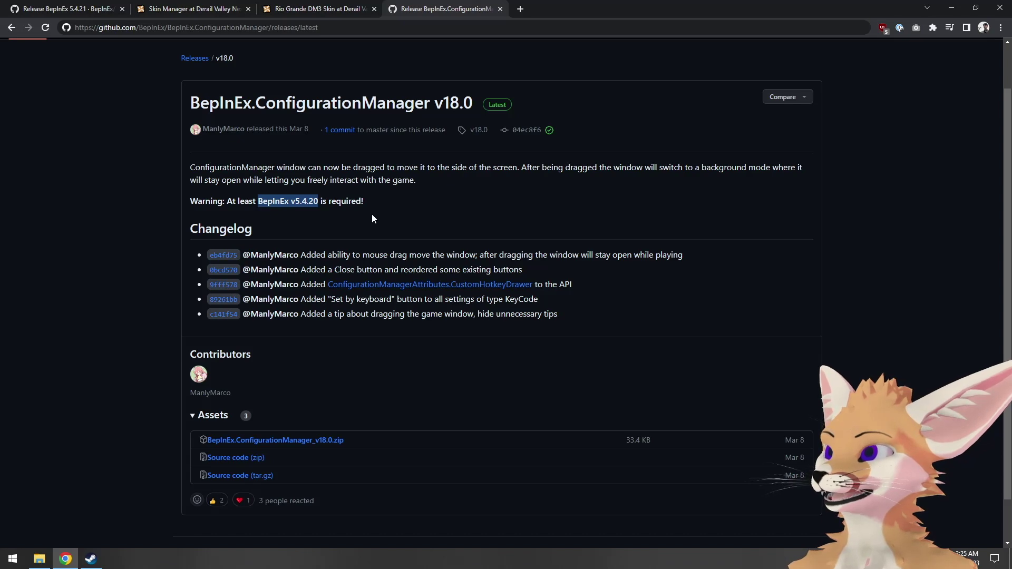
left_click(379, 200)
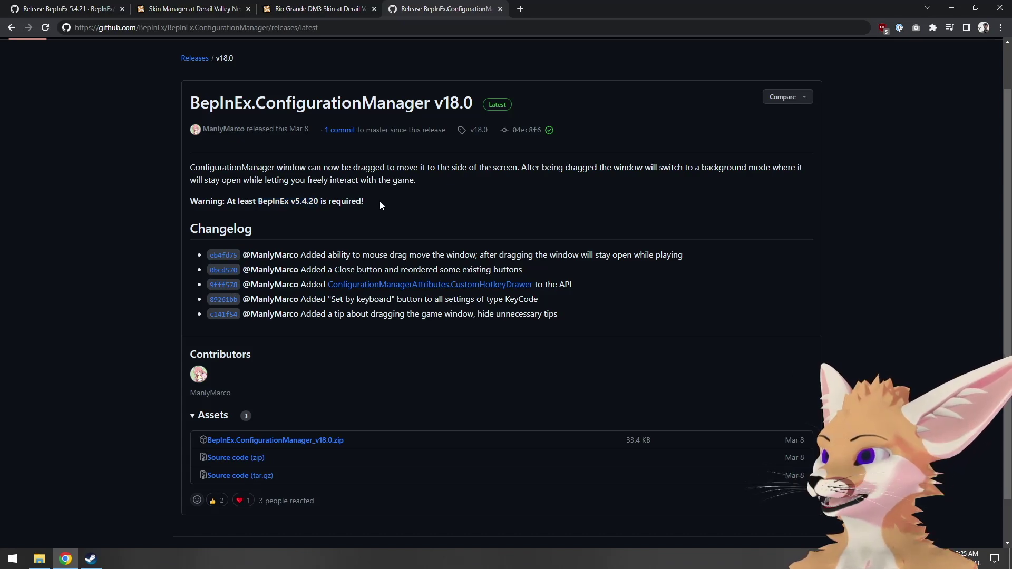
left_click(330, 442)
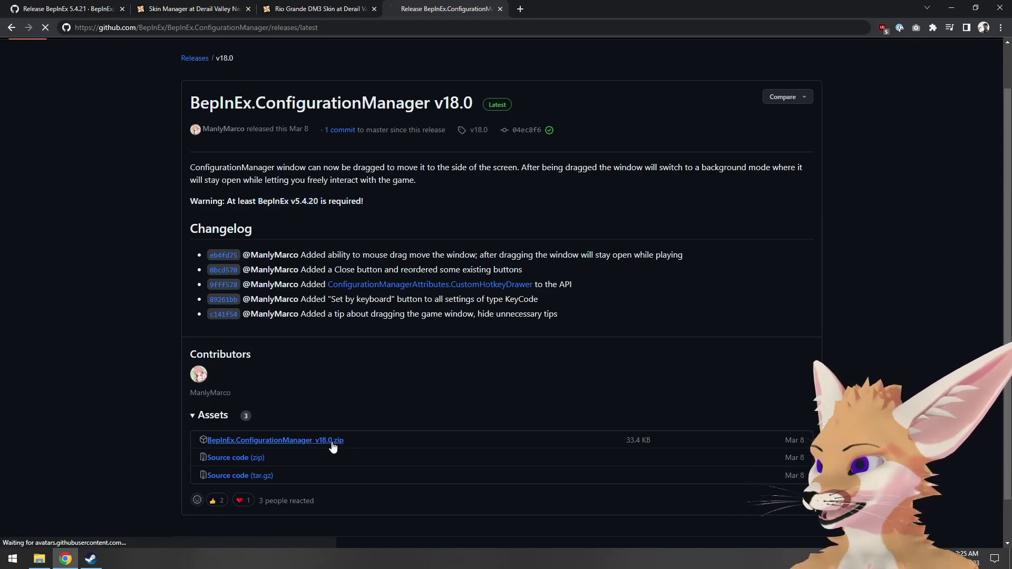
key("Return")
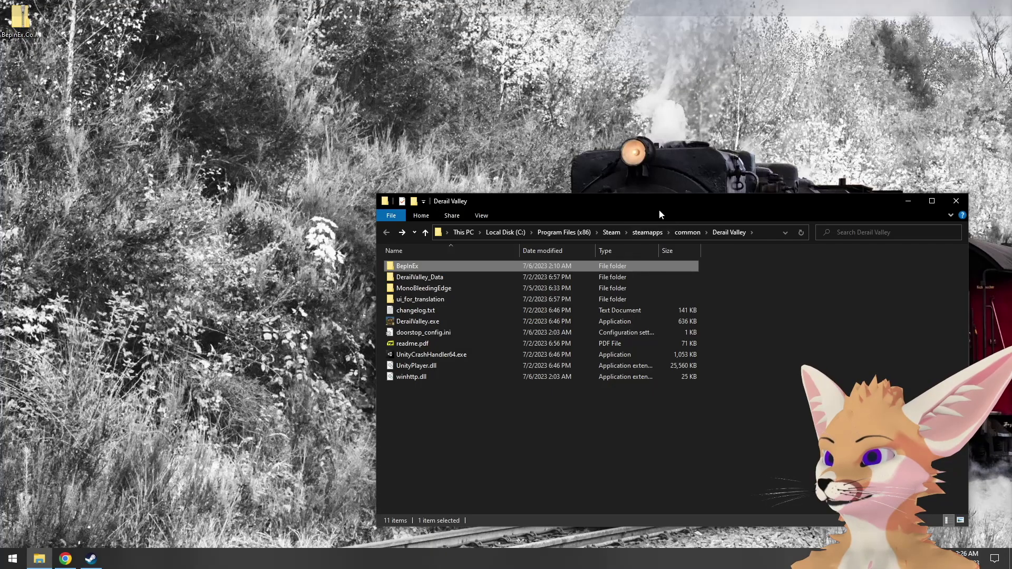
Step: Copy the zip's BepInEx folder into Derail Valley and confirm ConfigurationManager.dll and .xml are in plugins
left_click_drag(662, 206, 580, 348)
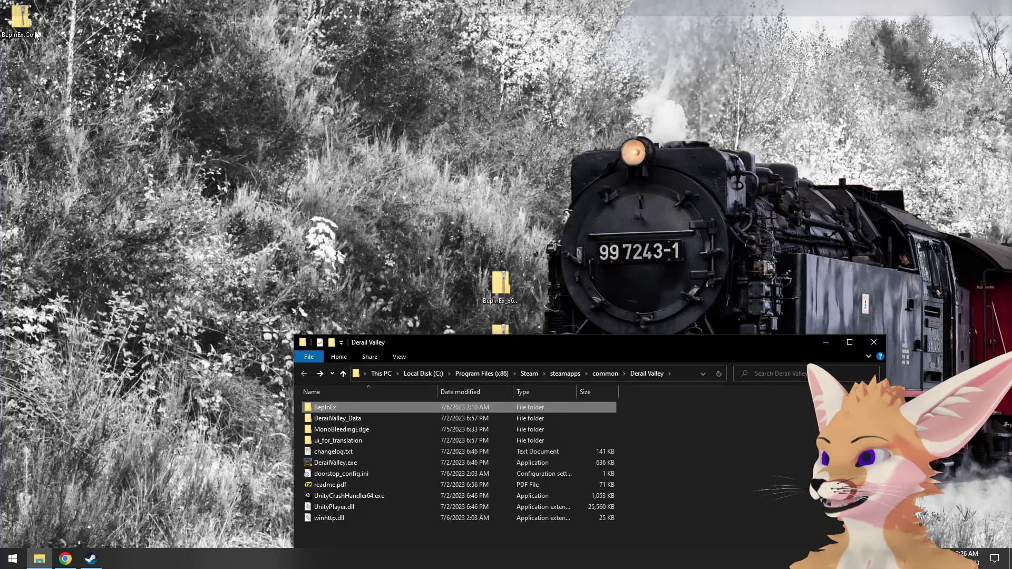
left_click_drag(20, 18, 511, 239)
double_click(514, 237)
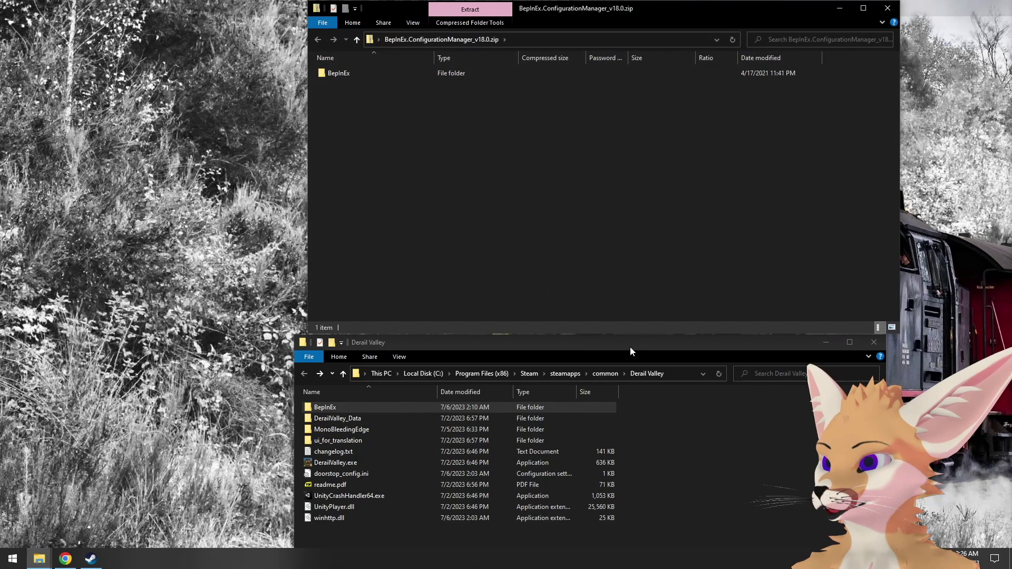
left_click_drag(628, 345, 428, 193)
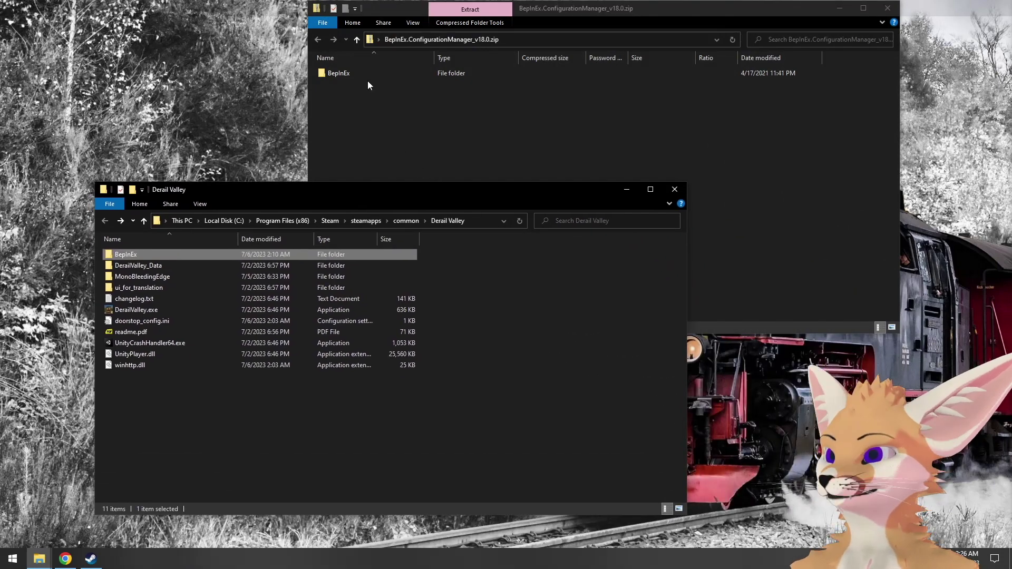
left_click_drag(349, 74, 346, 412)
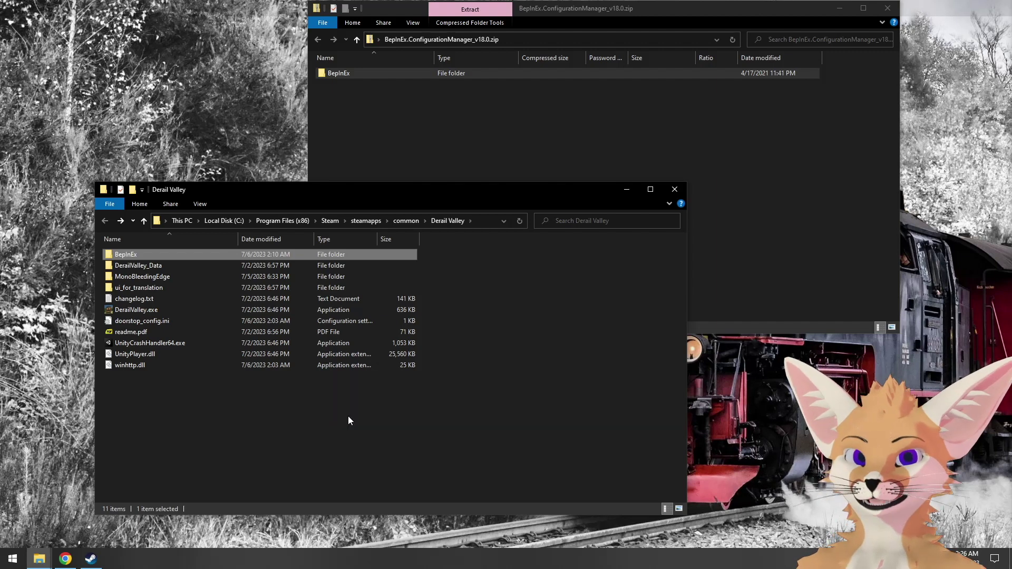
double_click(169, 255)
double_click(155, 311)
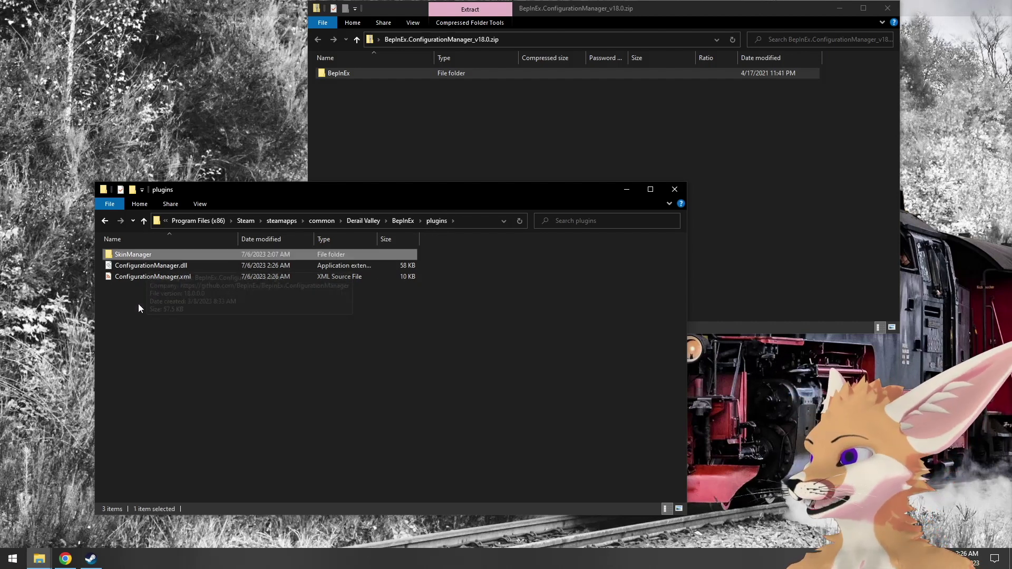
left_click_drag(120, 315, 186, 319)
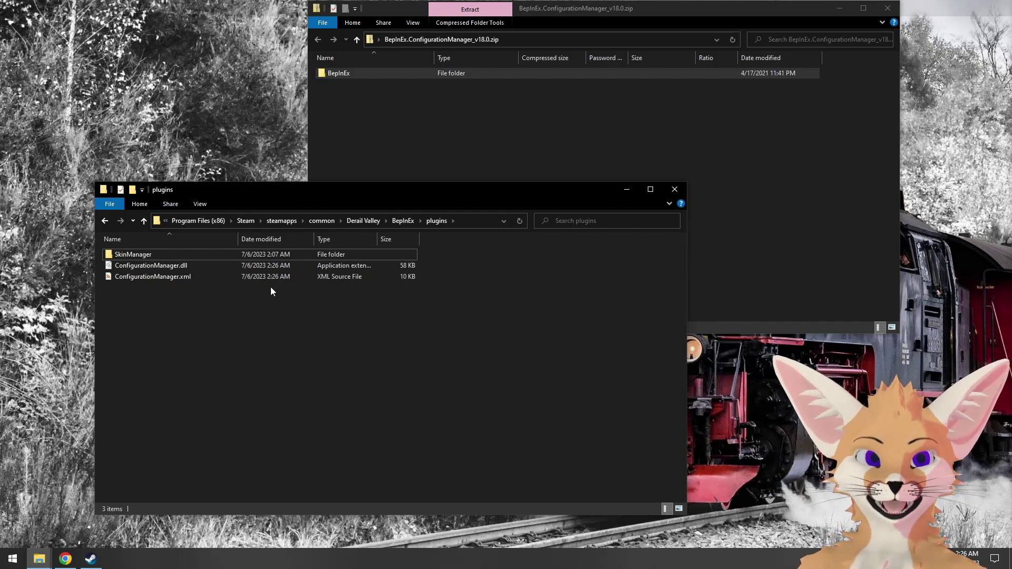
key("alt+Left")
Step: Launch the non-VR version of Derail Valley from Steam
key("alt+Tab")
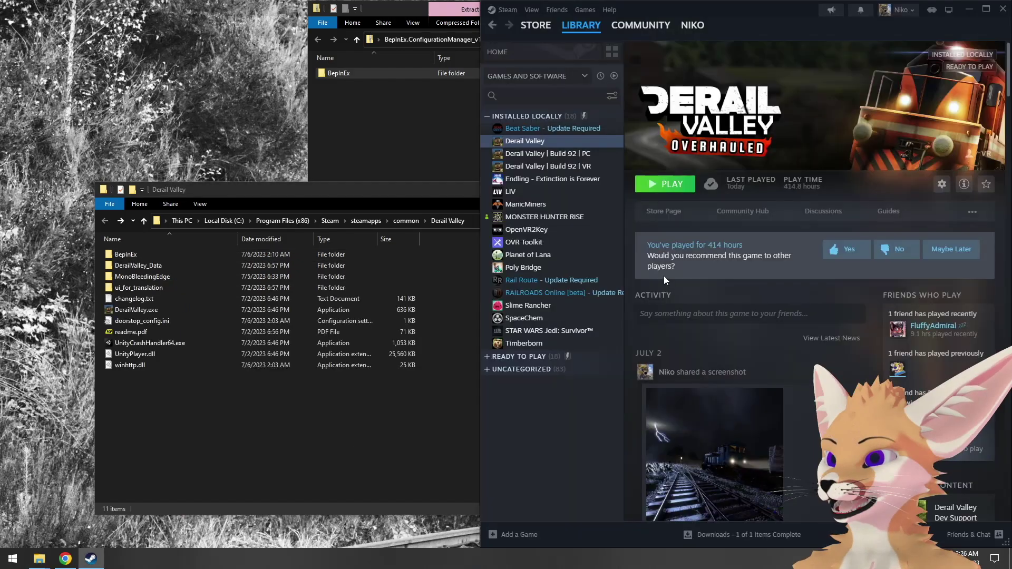
left_click(663, 184)
left_click(713, 282)
left_click(774, 370)
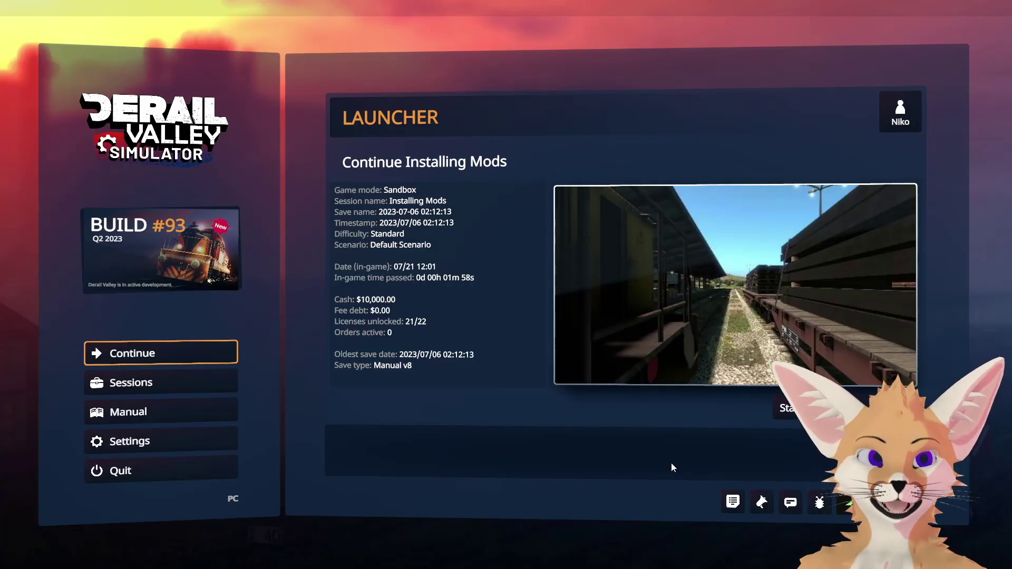
Step: Open the F1 plugin / mod settings, expand Skin Manager 3.0.0, then leave the game
key("F1")
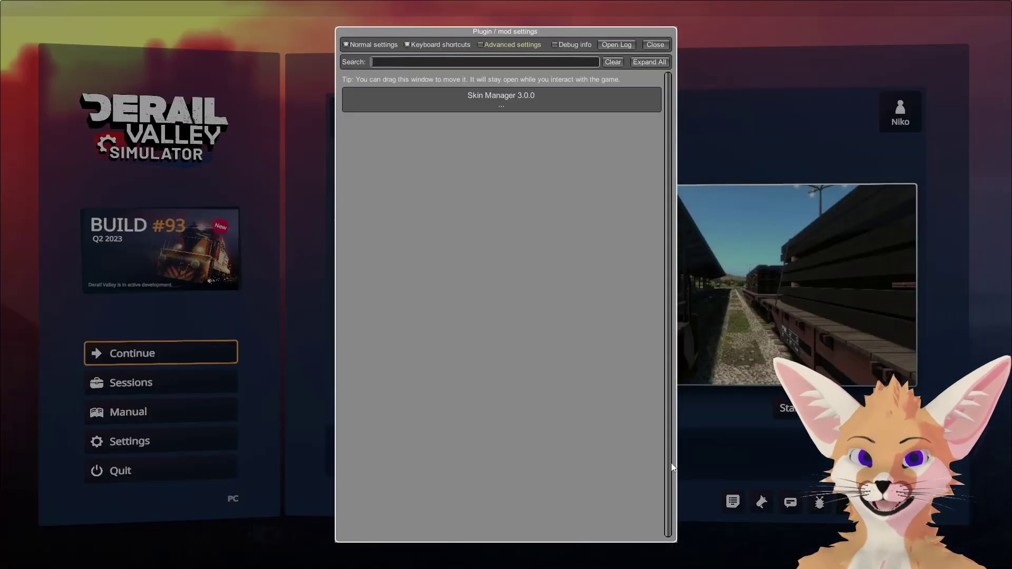
left_click(502, 107)
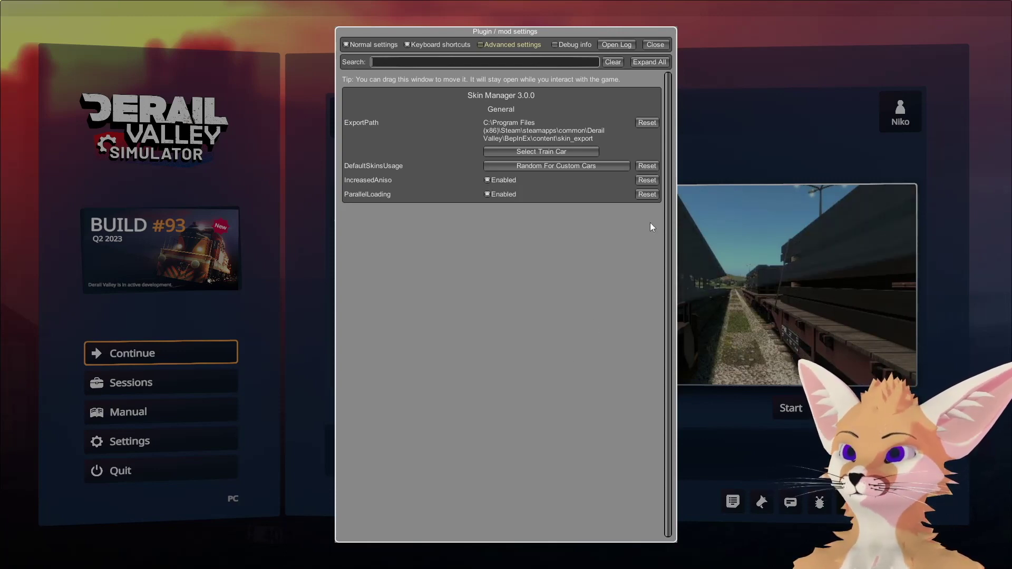
left_click(659, 45)
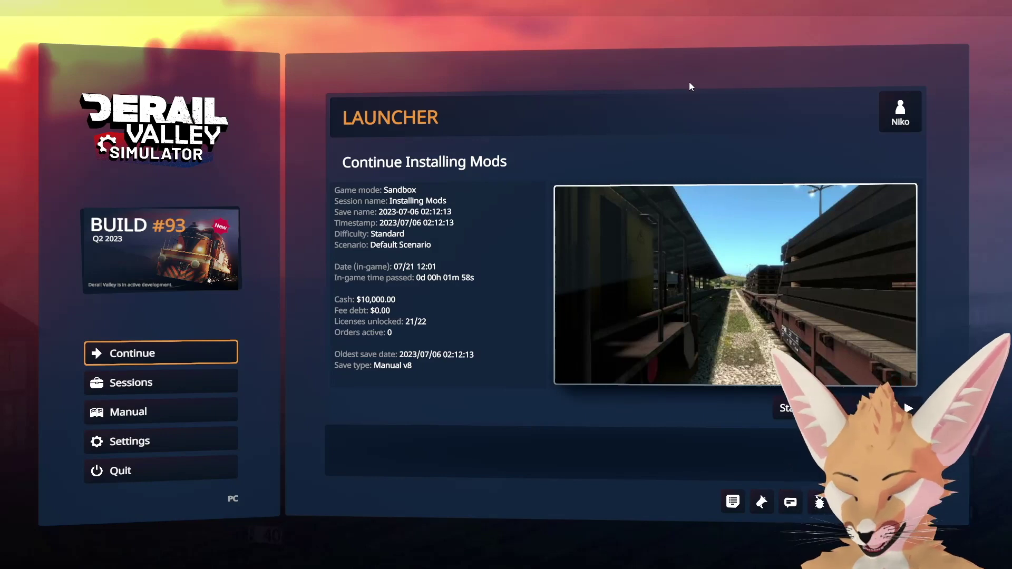
key("F1")
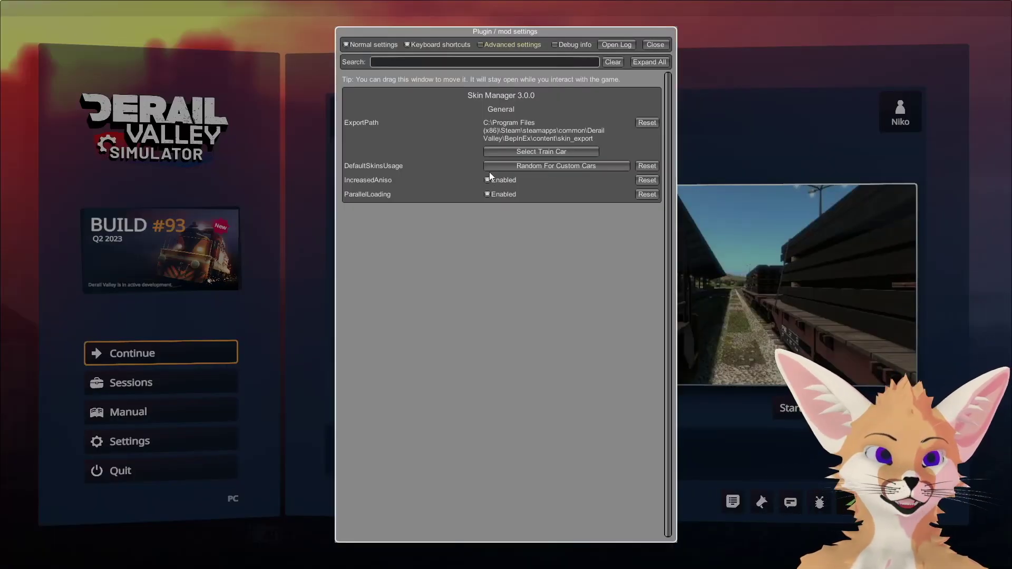
key("F1")
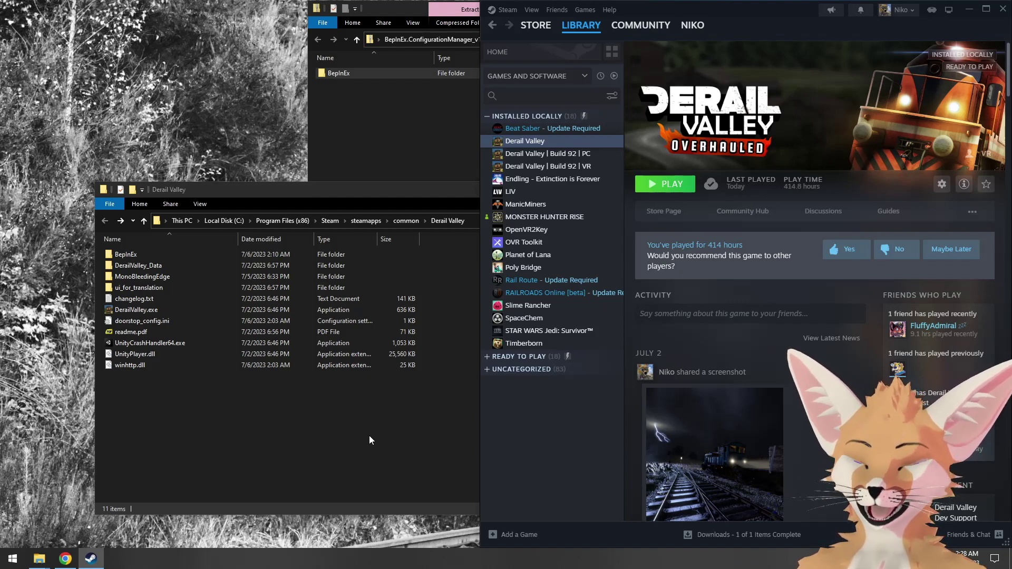
Step: Set Show config manager to F10 in com.bepis.bepinex.configurationmanager.cfg, then relaunch Derail Valley
double_click(158, 254)
double_click(176, 265)
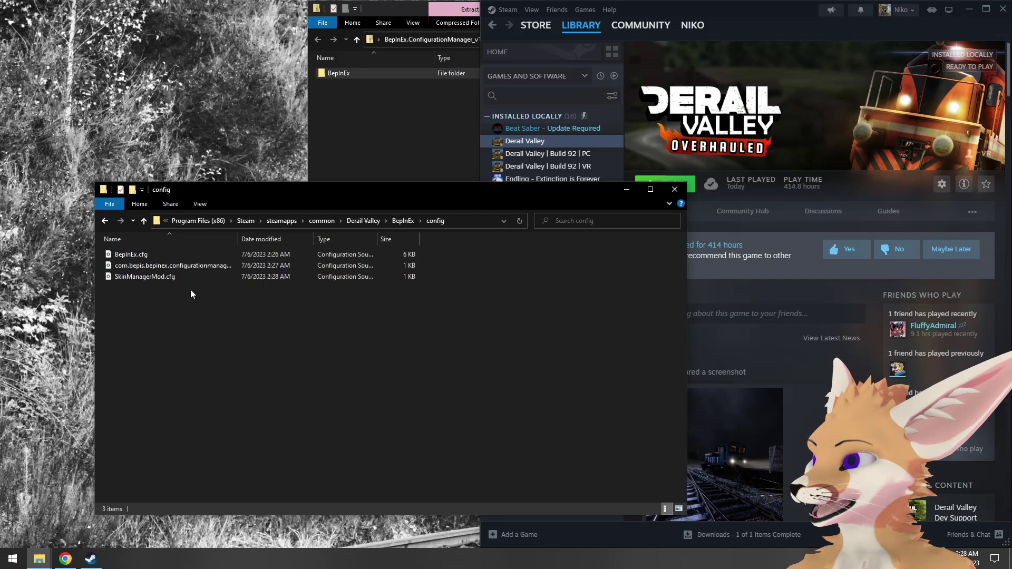
left_click(178, 266)
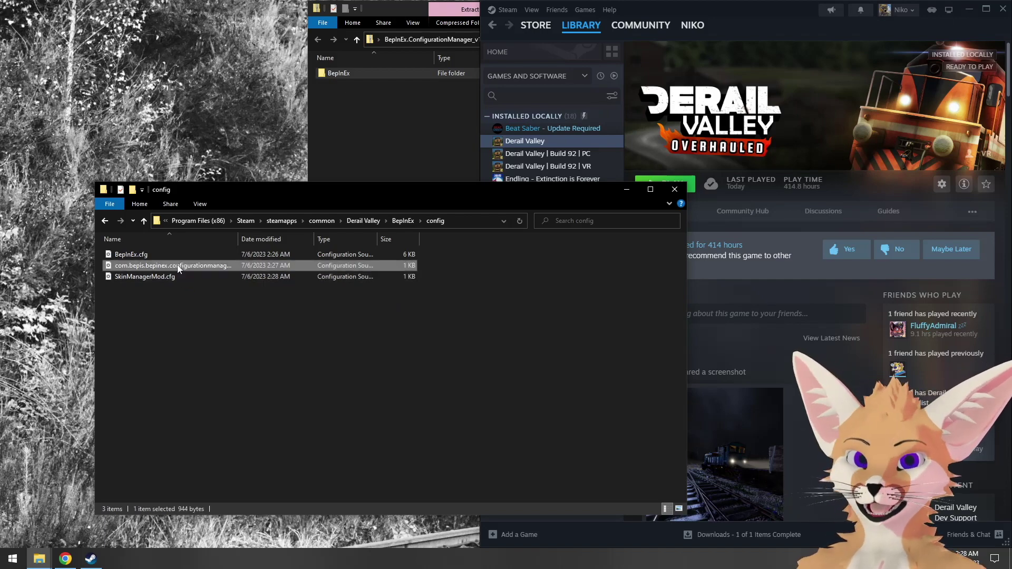
double_click(179, 266)
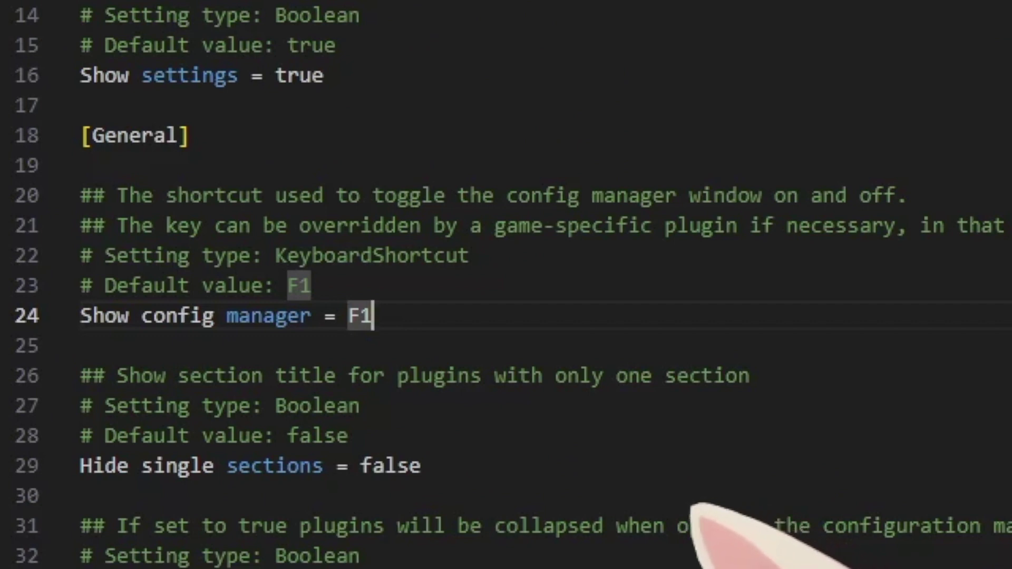
type("0")
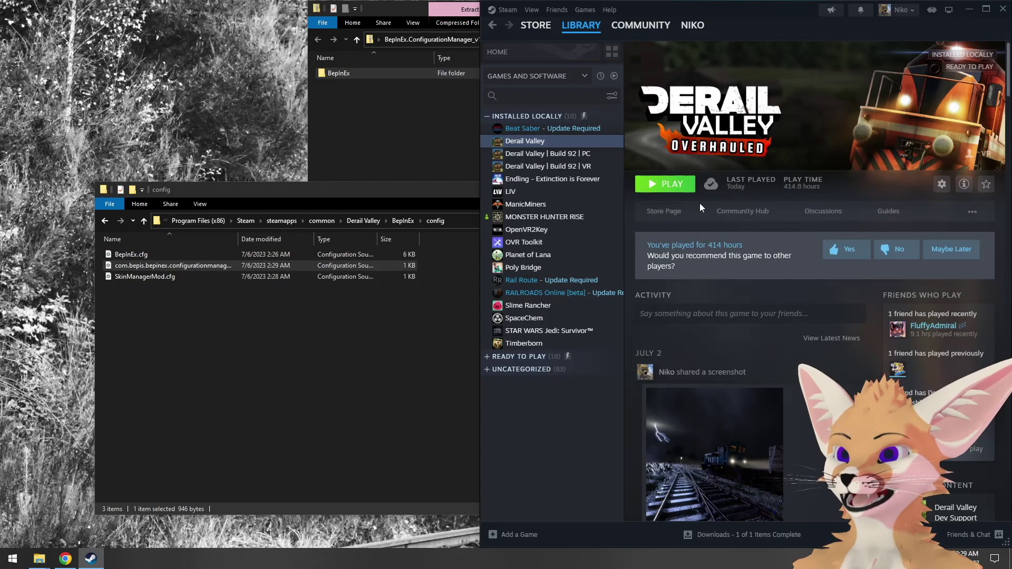
left_click(661, 185)
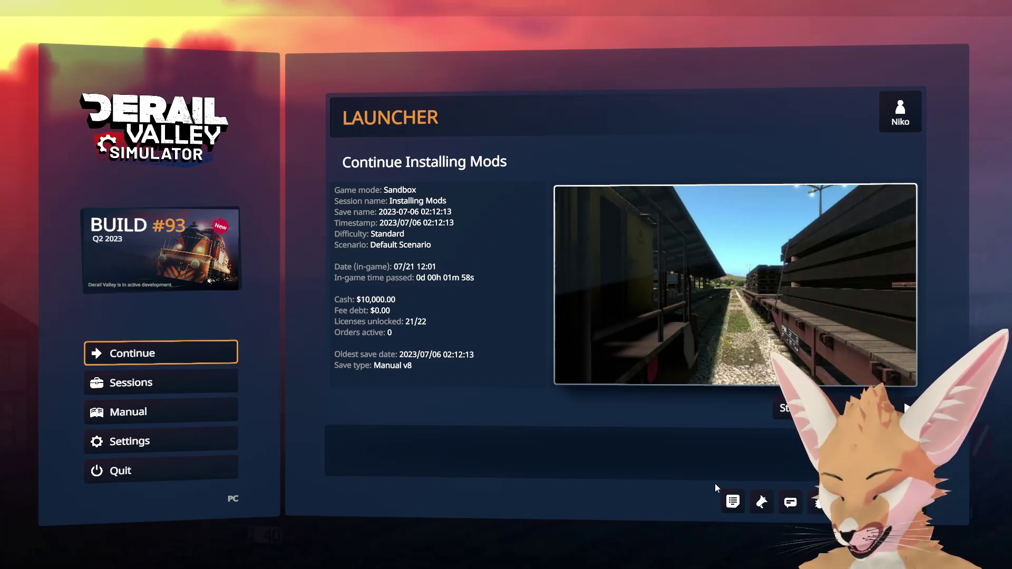
Step: Bring up the mod settings with the new F10 shortcut, then return to the desktop
key("F1")
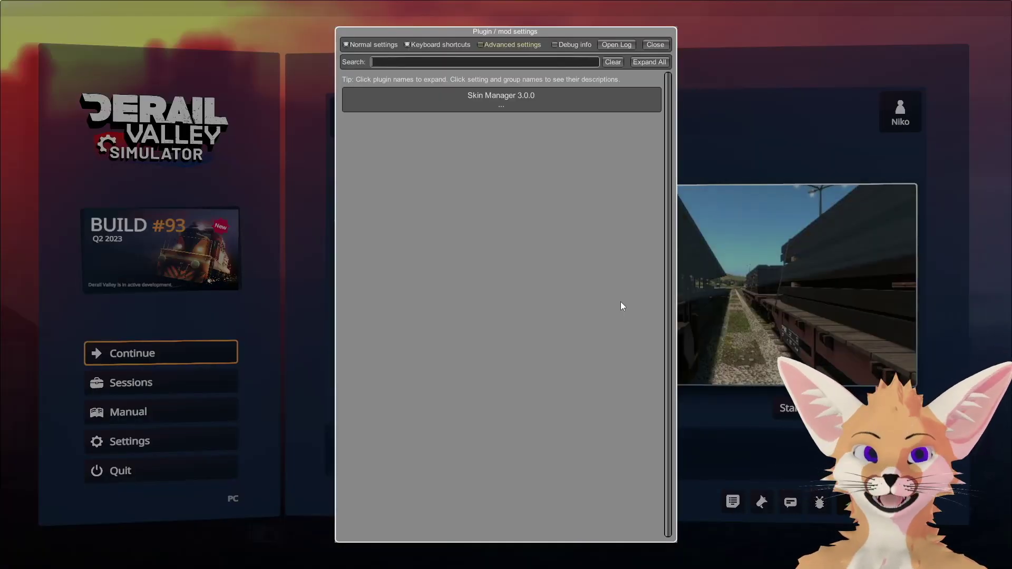
key("alt+Tab")
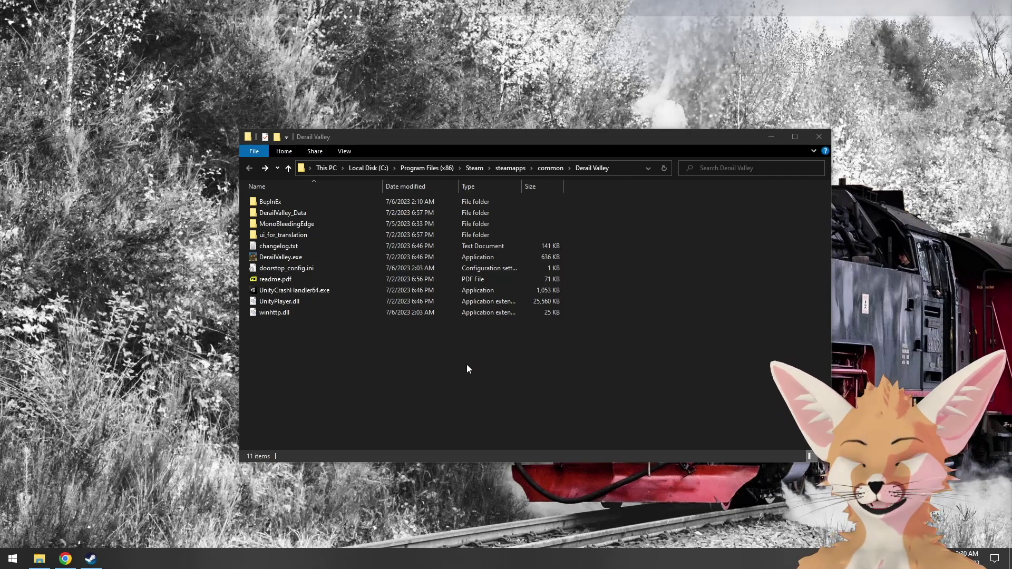
Step: Rename winhttp.dll to winhttp.dll.bak to disable mods, then launch Derail Valley from Steam
left_click(290, 315)
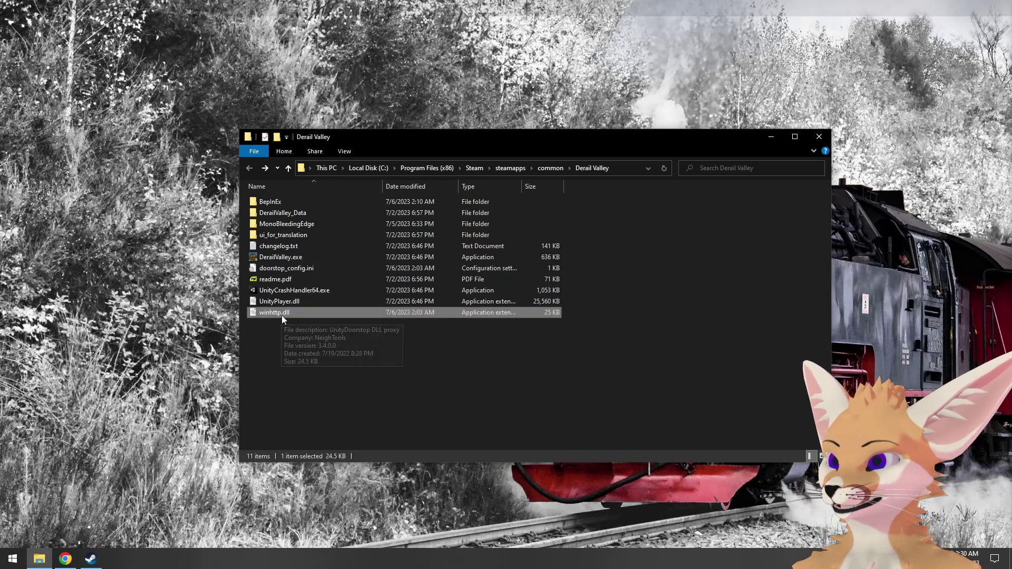
left_click(283, 315)
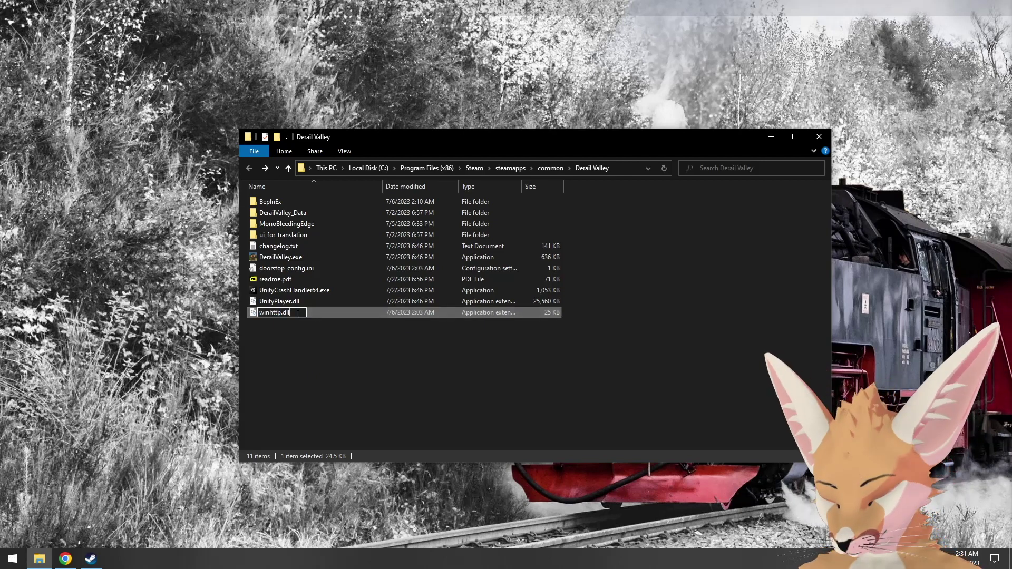
type(".bak")
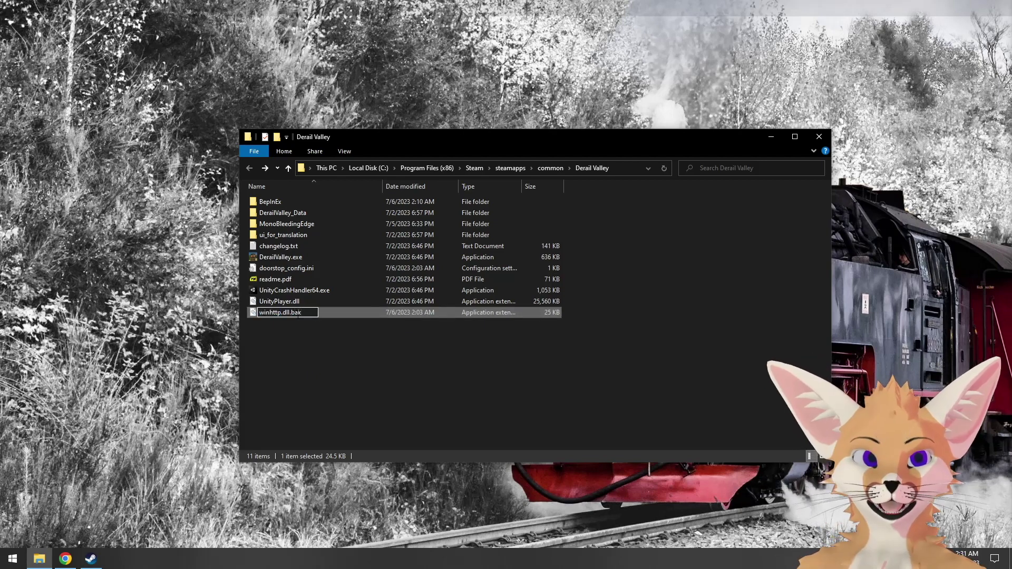
key("Return")
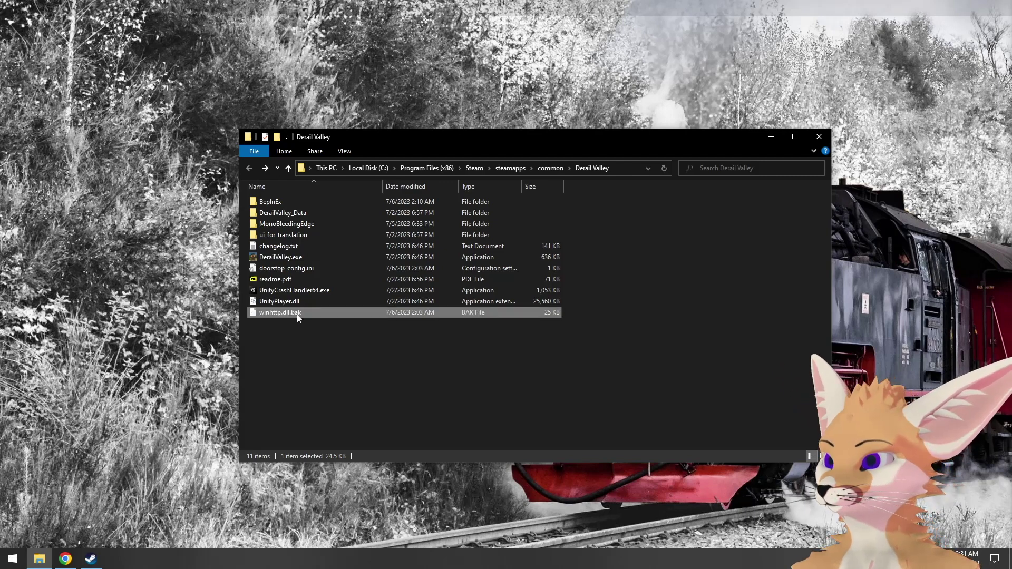
key("alt+Tab")
left_click(667, 184)
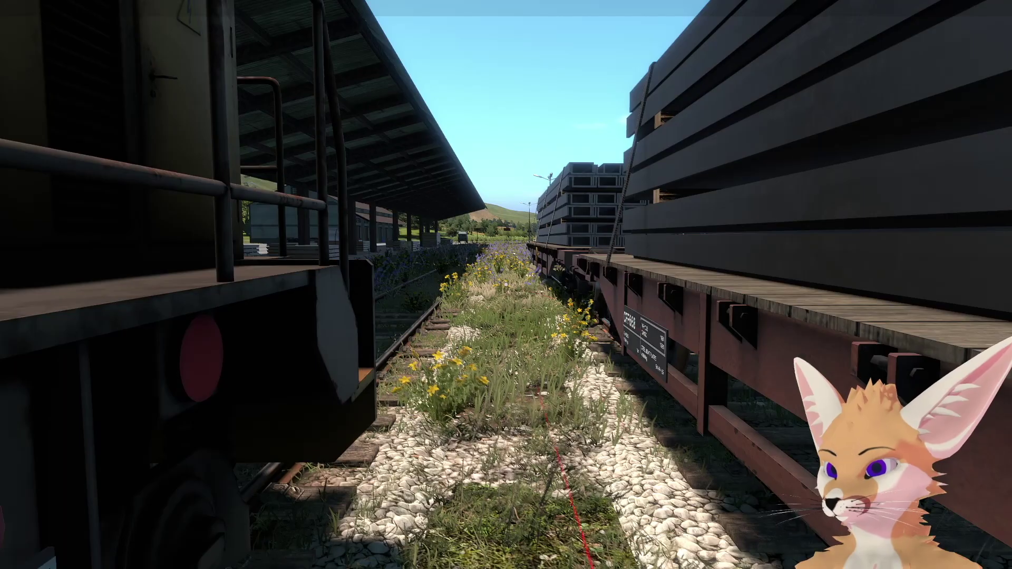
Step: Spawn a DM3 locomotive and walk over to see its plain blue livery
scroll(506, 284, "down", 1)
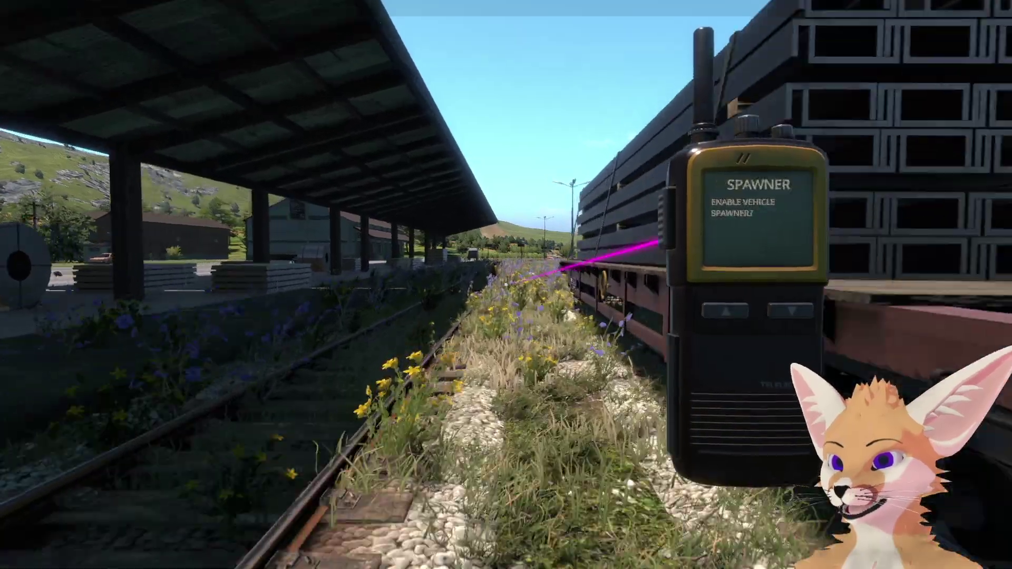
left_click(506, 284)
key("w")
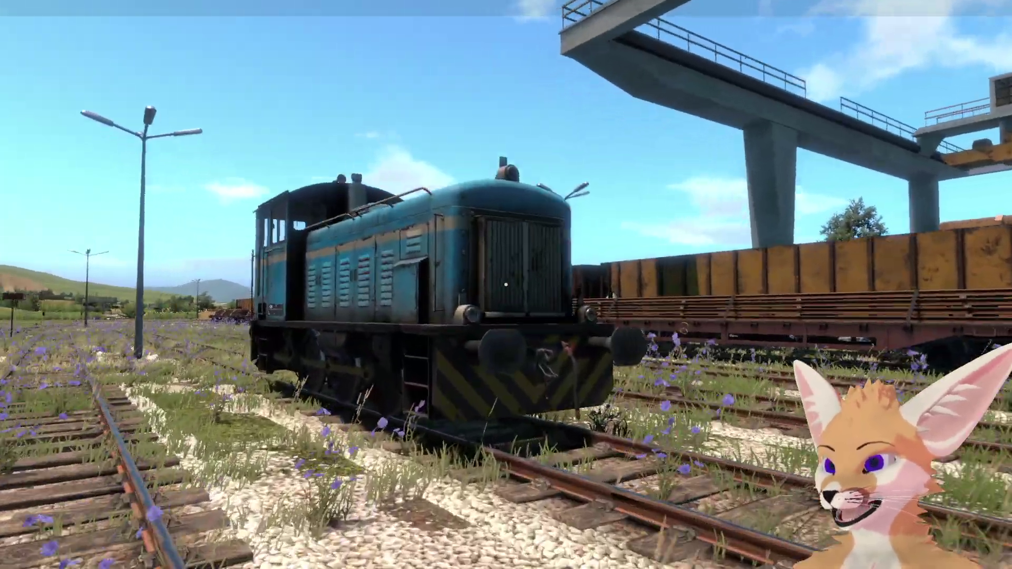